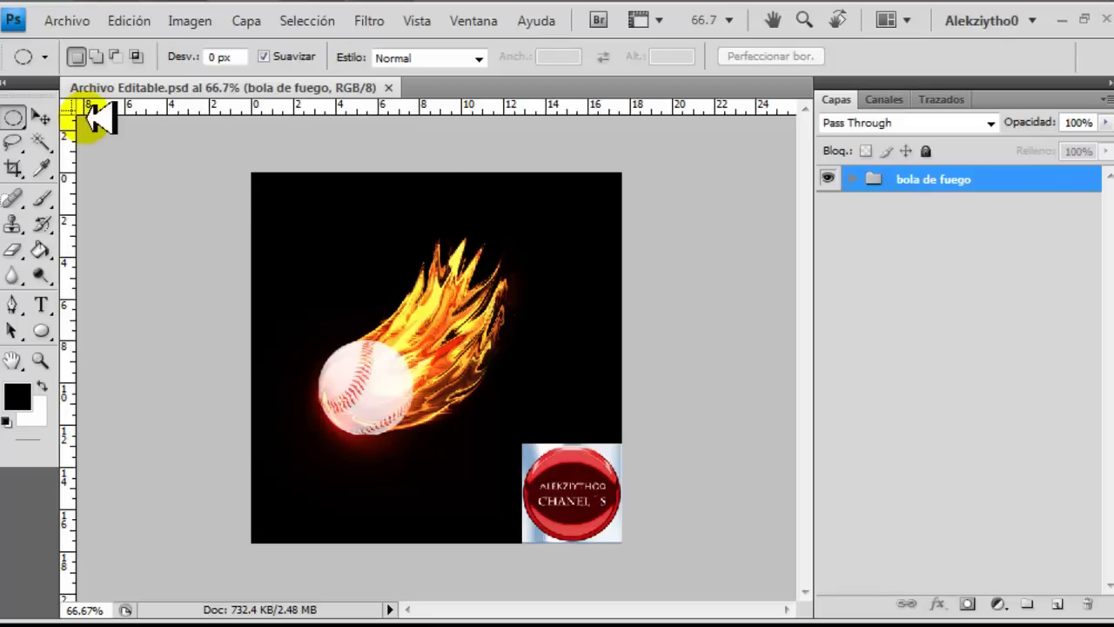
Step: Show the finished flaming-baseball example, then bring up the Archivo menu
left_click(69, 21)
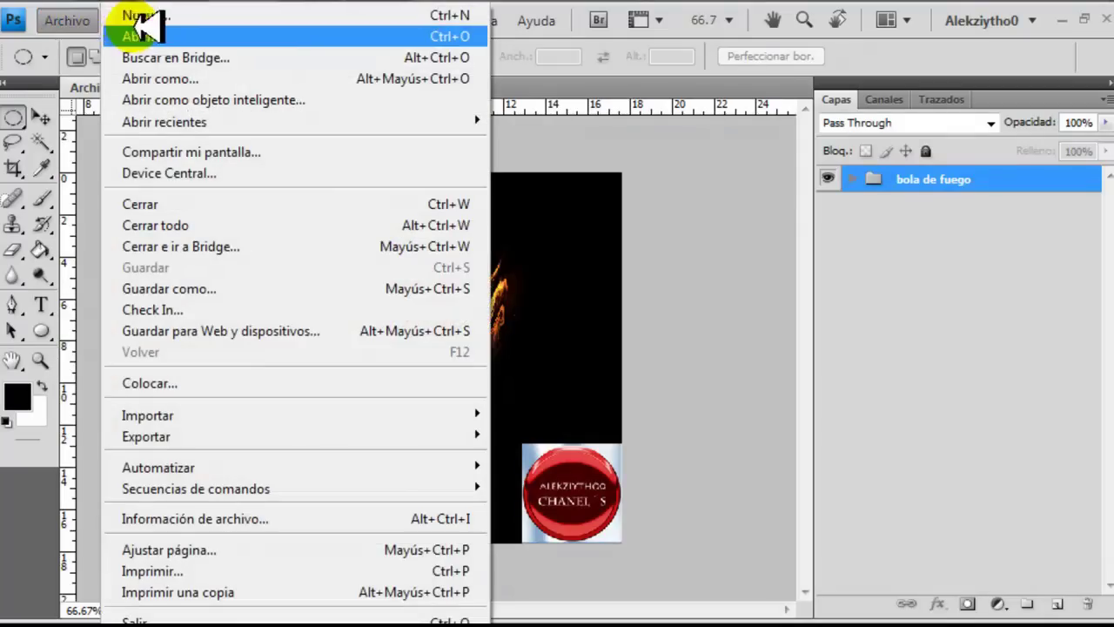
Step: Create a 500 × 500 px document and convert its background to Capa 0 filled solid black
left_click(143, 15)
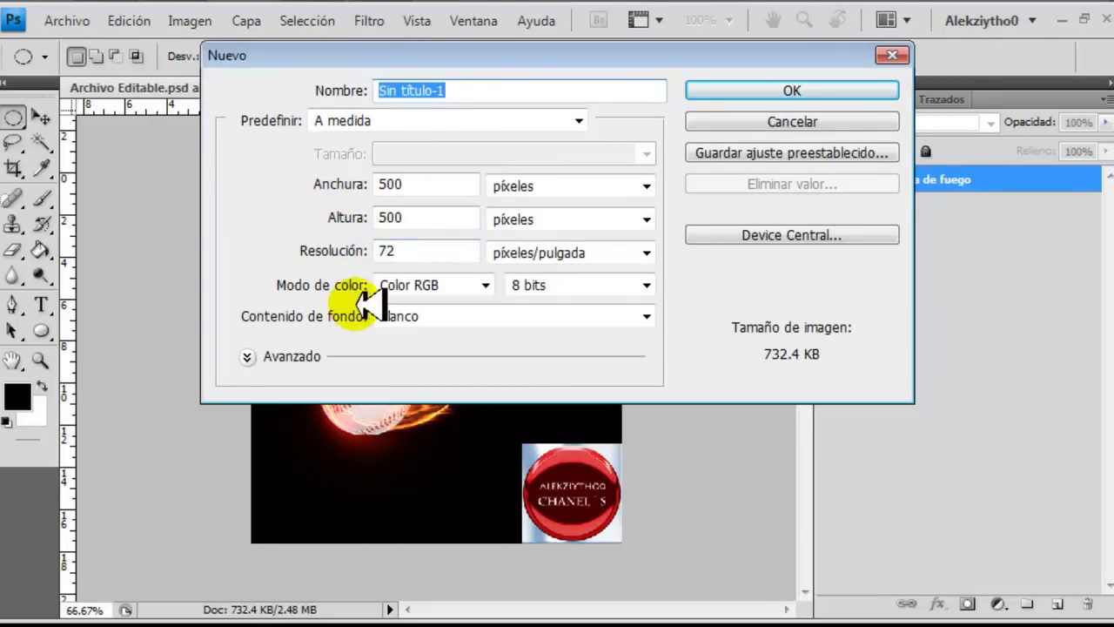
left_click(758, 93)
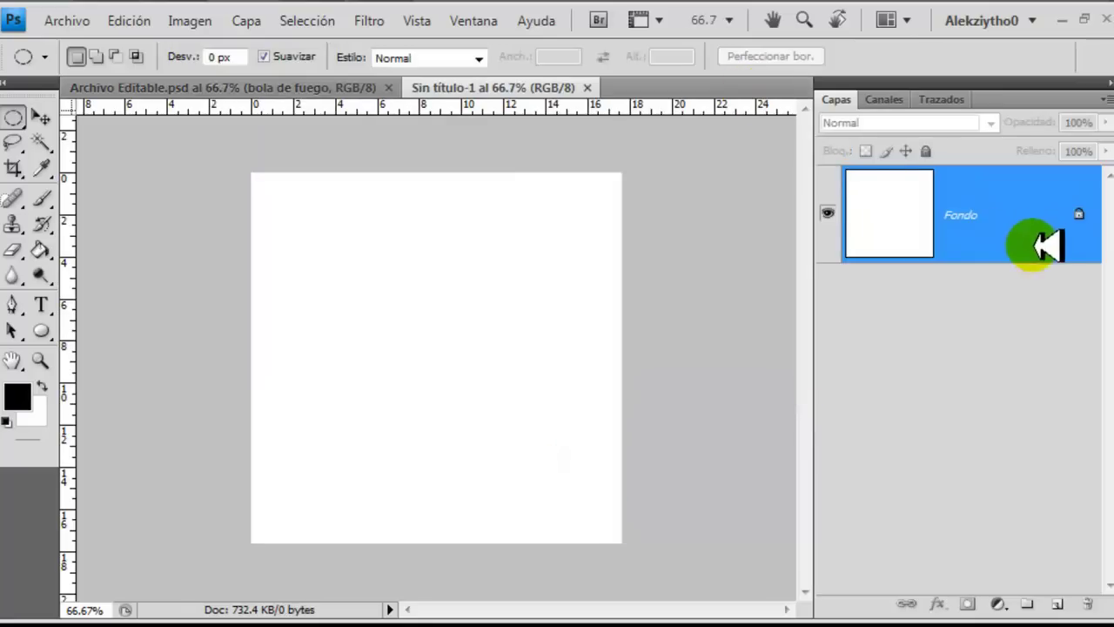
double_click(1057, 234)
key("Return")
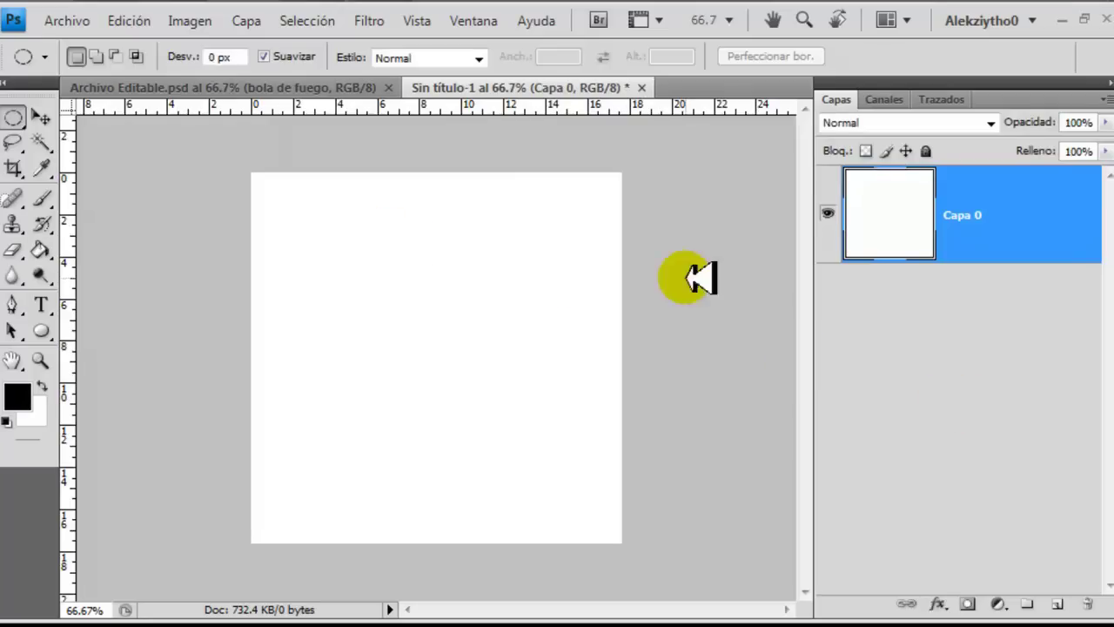
left_click(41, 249)
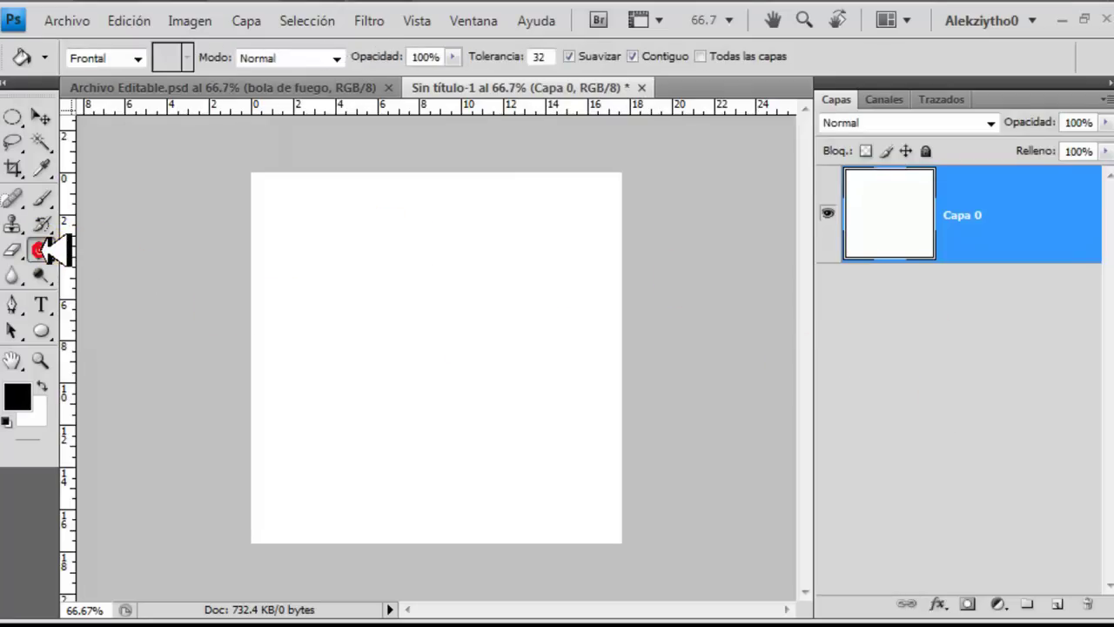
left_click(462, 286)
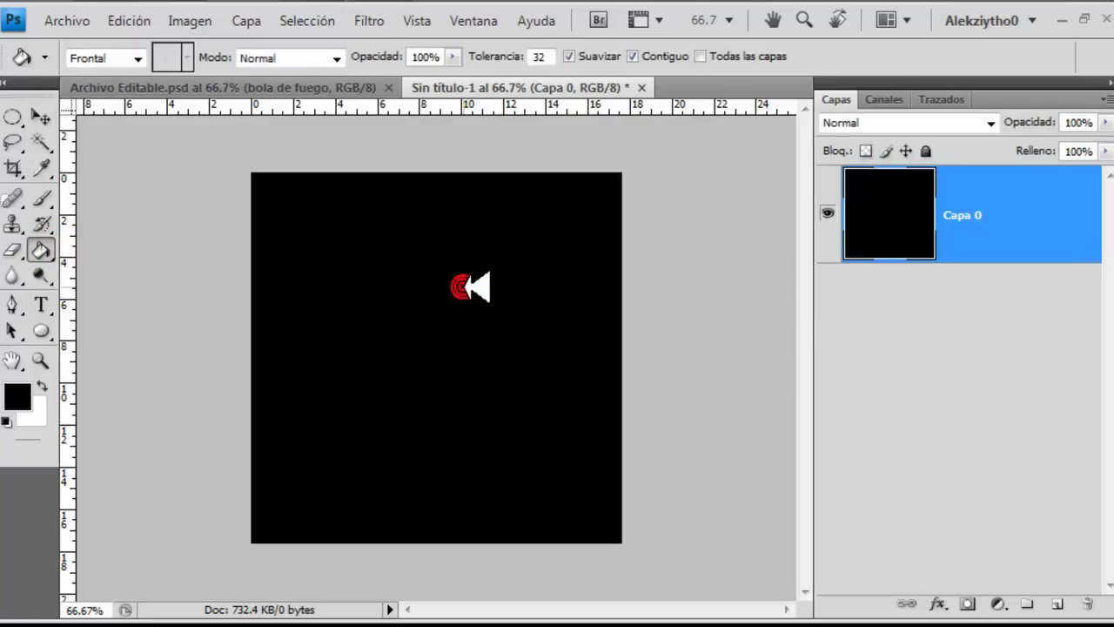
Step: Place the pelota baseball image centred on the canvas and commit it
left_click(70, 19)
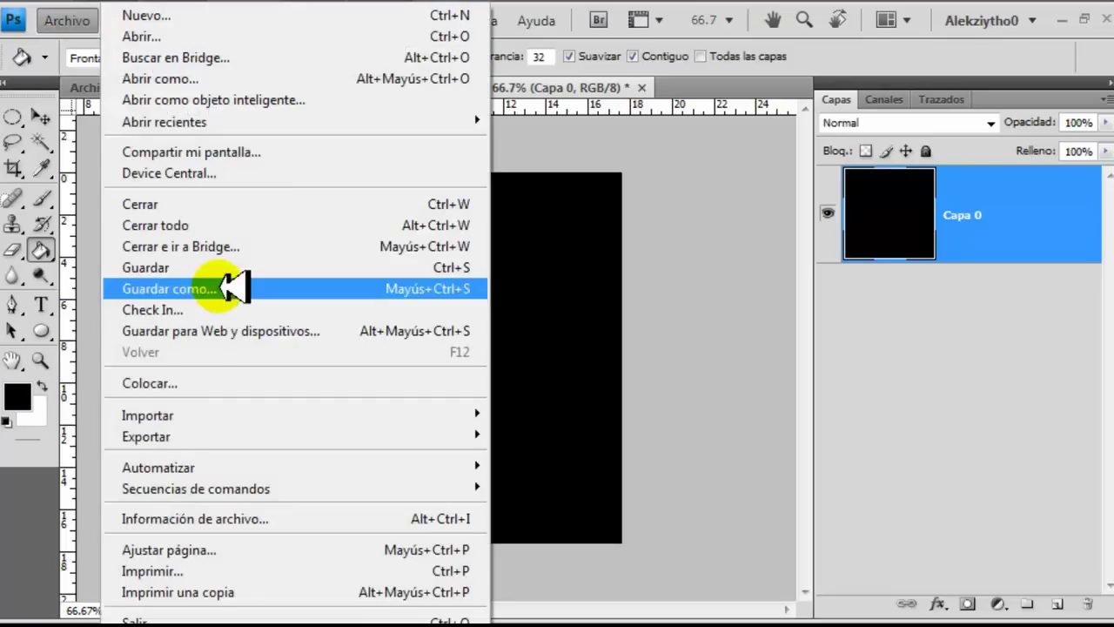
left_click(198, 382)
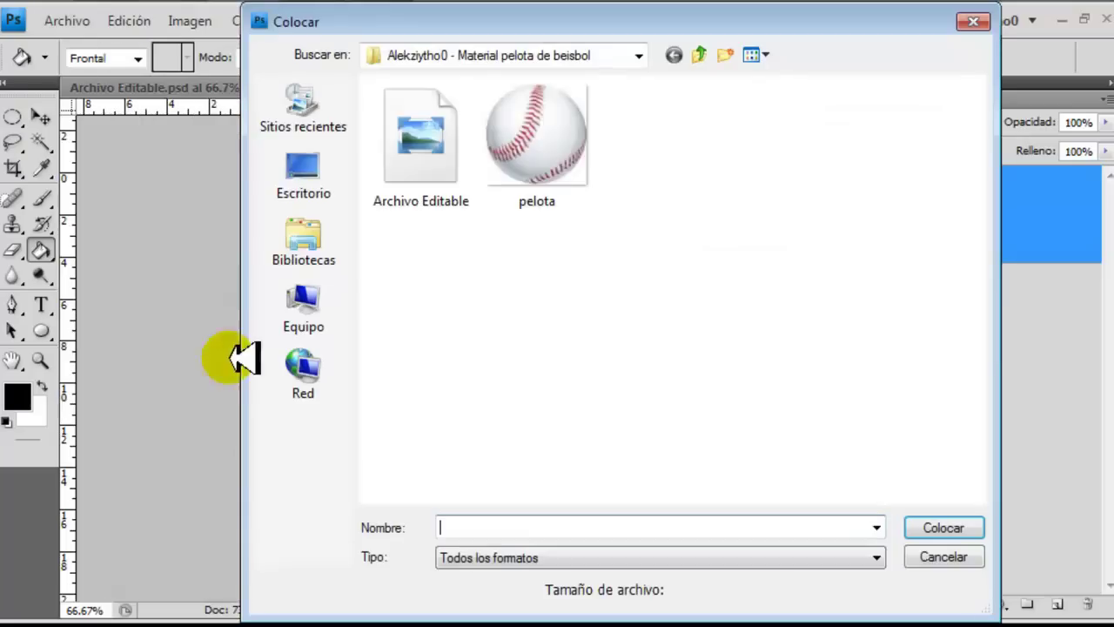
double_click(575, 172)
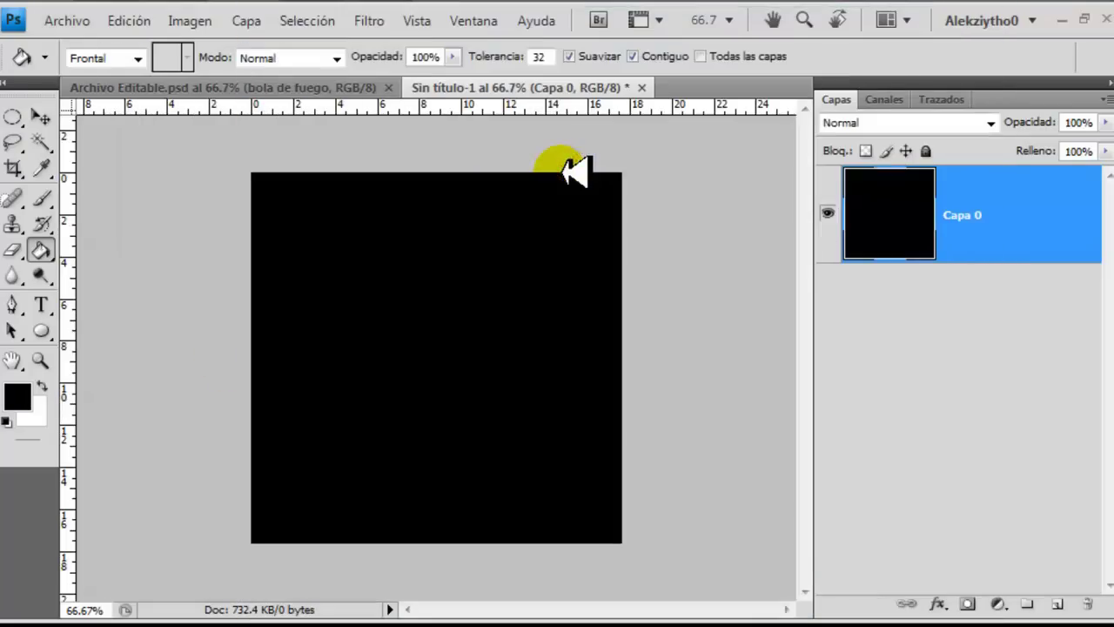
key("g")
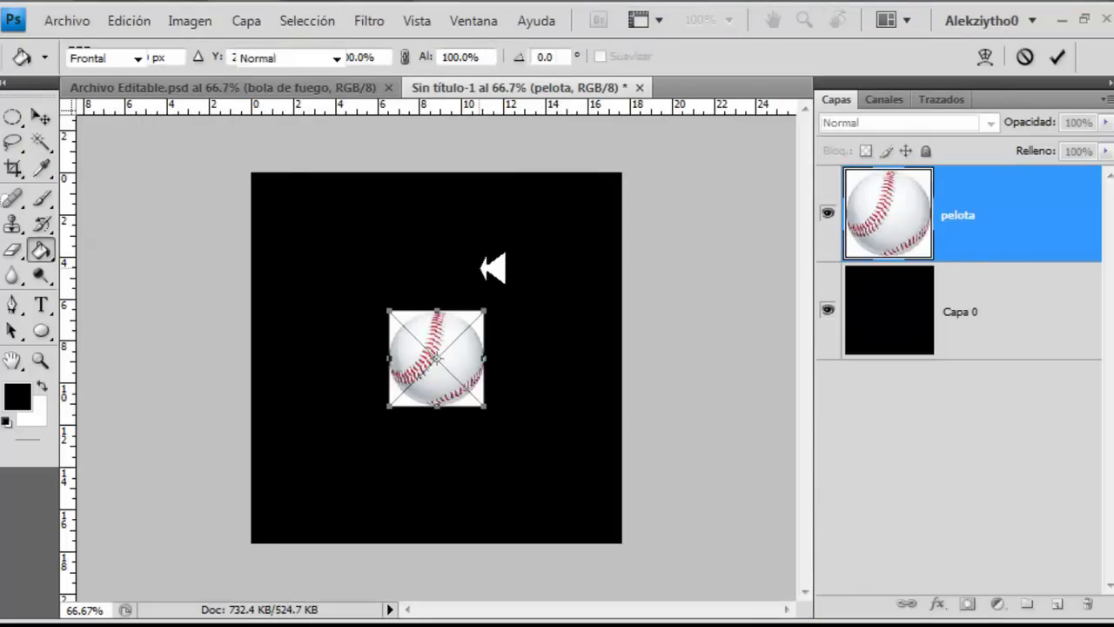
key("Return")
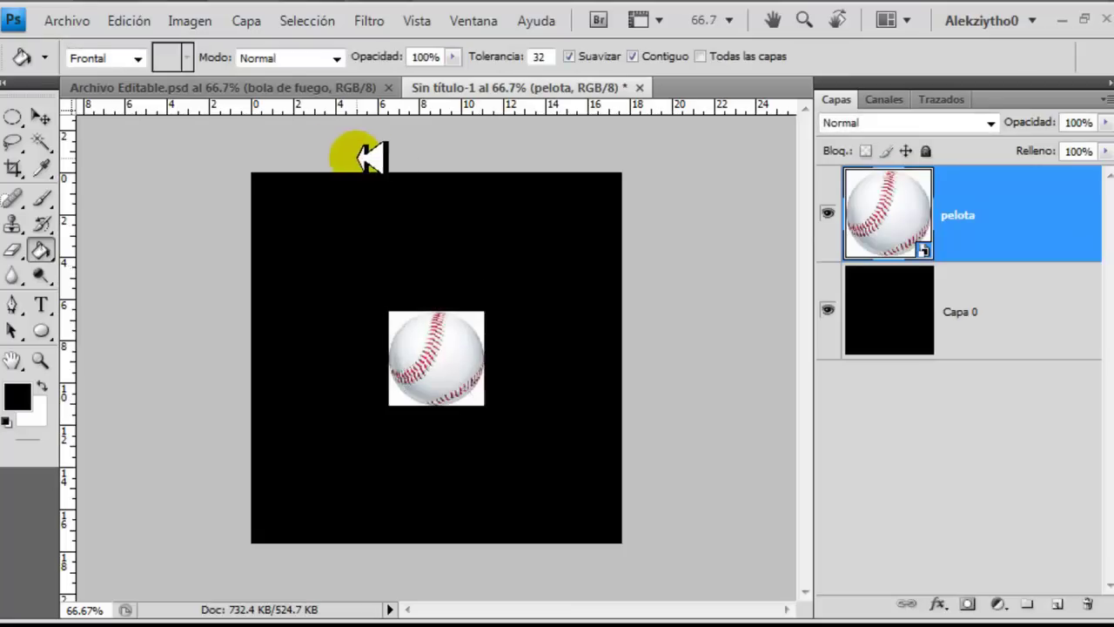
left_click(46, 118)
Step: Add centre guides and move the baseball down-left so its bottom-right corner meets them
left_click(75, 183)
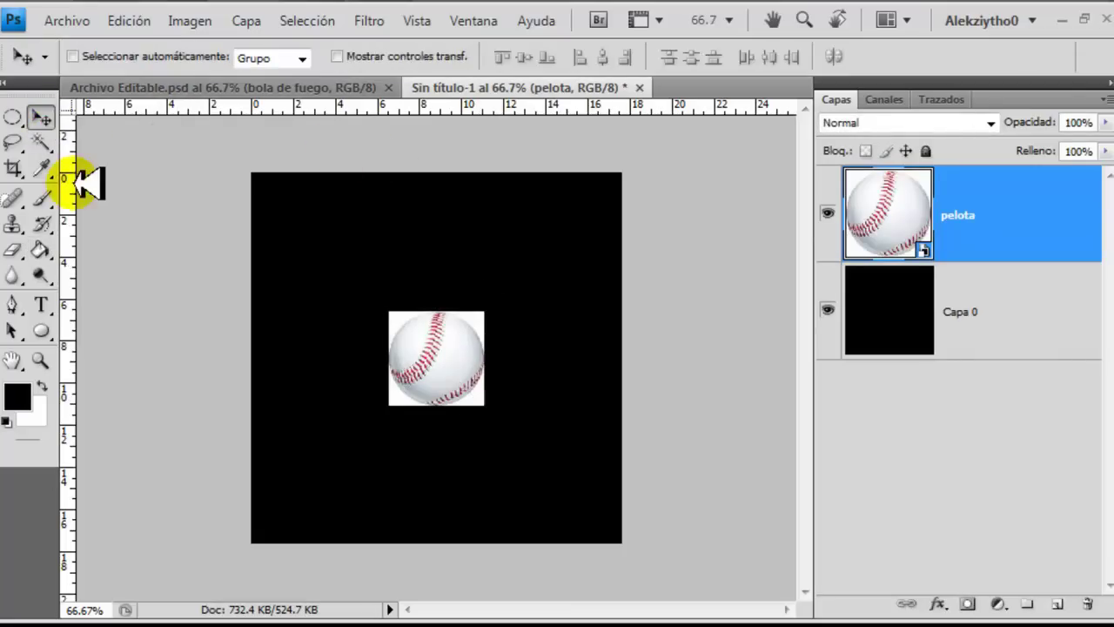
mouse_move(75, 188)
left_mouse_down()
mouse_move(419, 218)
mouse_move(401, 227)
left_mouse_up()
left_click_drag(130, 111, 195, 436)
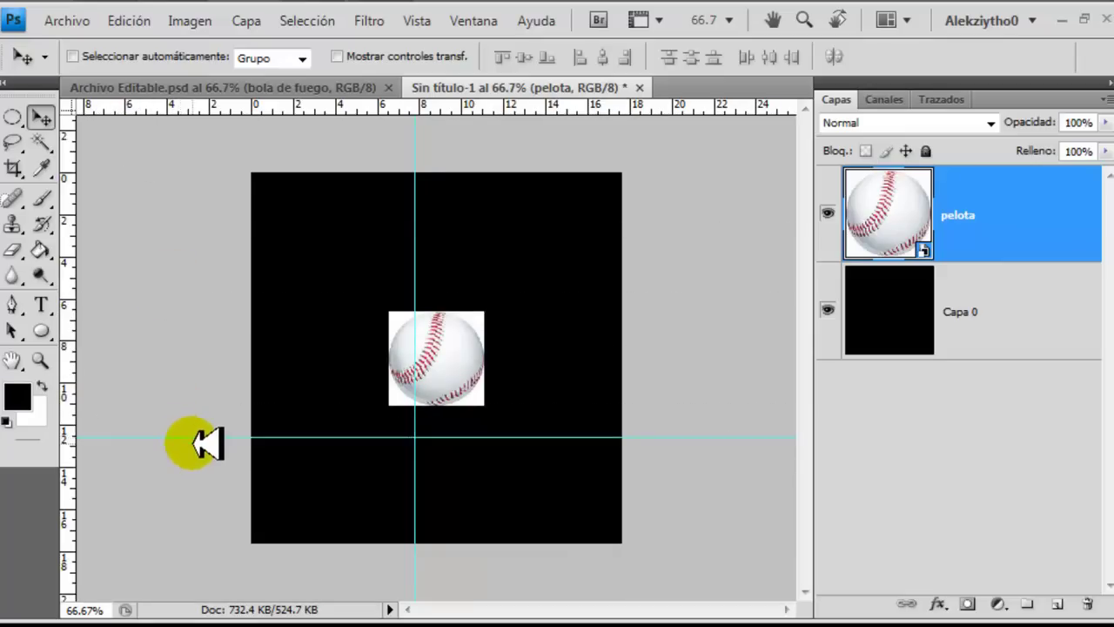
key("ctrl+t")
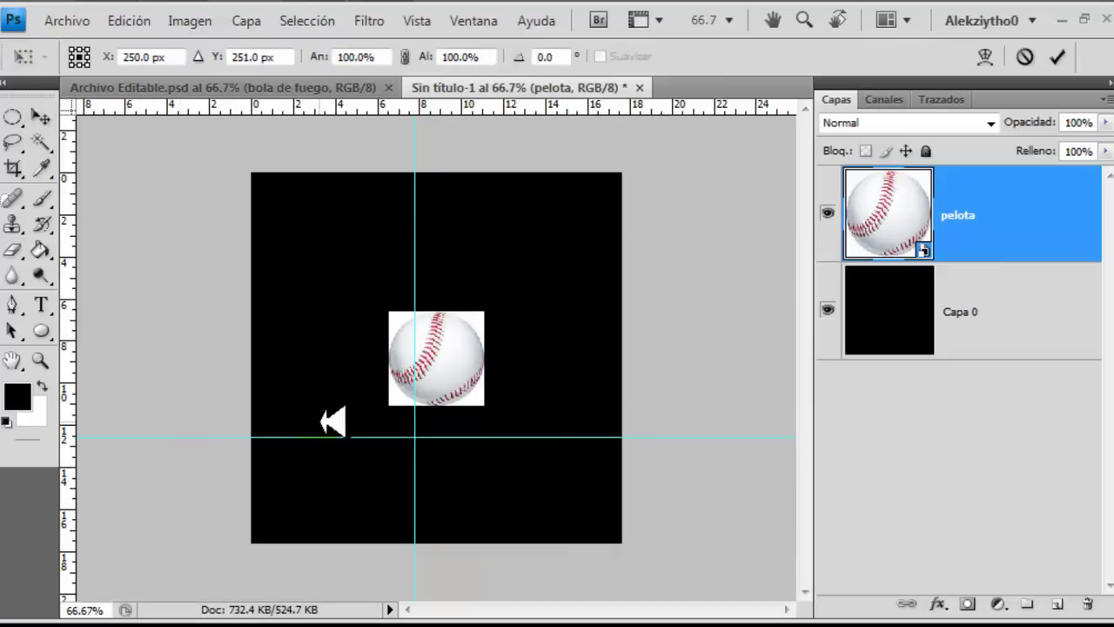
left_click_drag(412, 362, 356, 394)
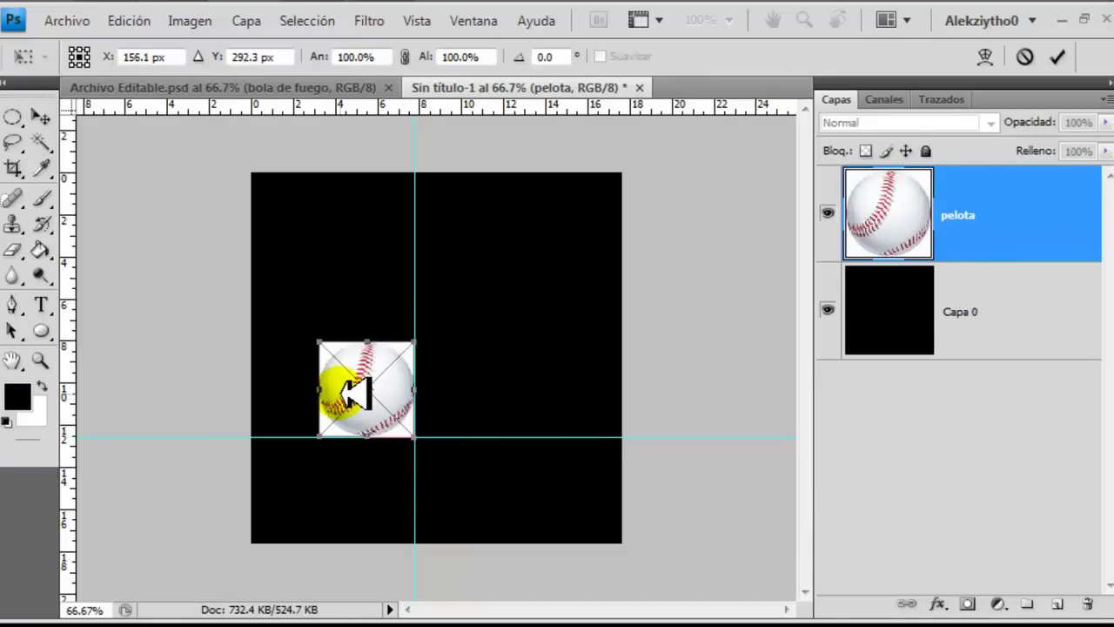
key("Return")
Step: Add guides along the baseball's left and top edges
mouse_move(69, 293)
left_mouse_down()
mouse_move(320, 307)
mouse_move(331, 285)
left_mouse_up()
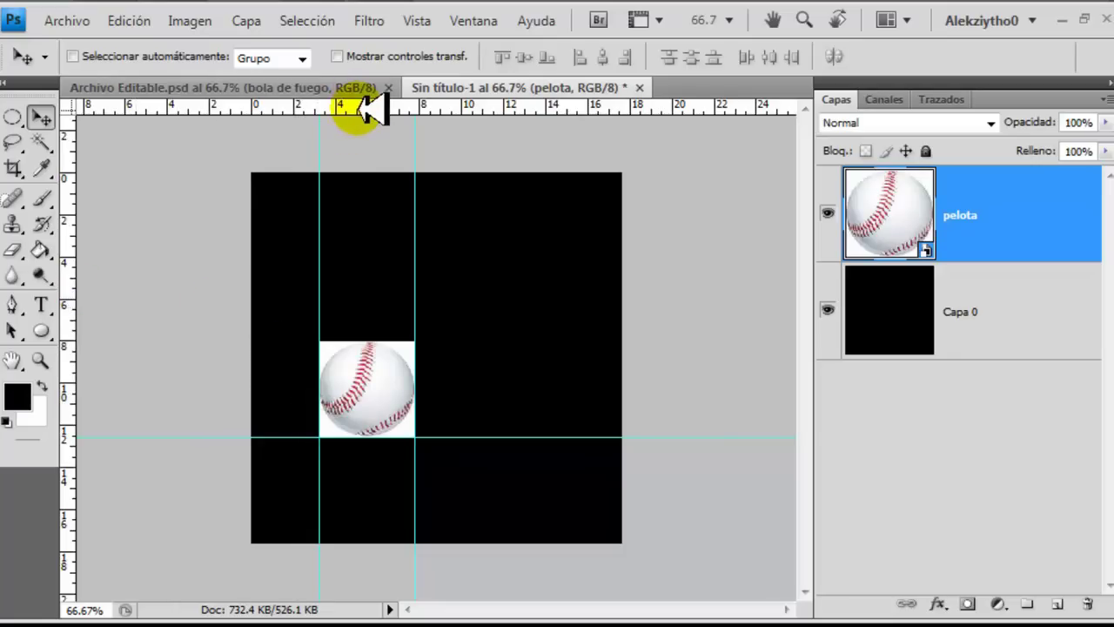
left_click_drag(361, 111, 348, 344)
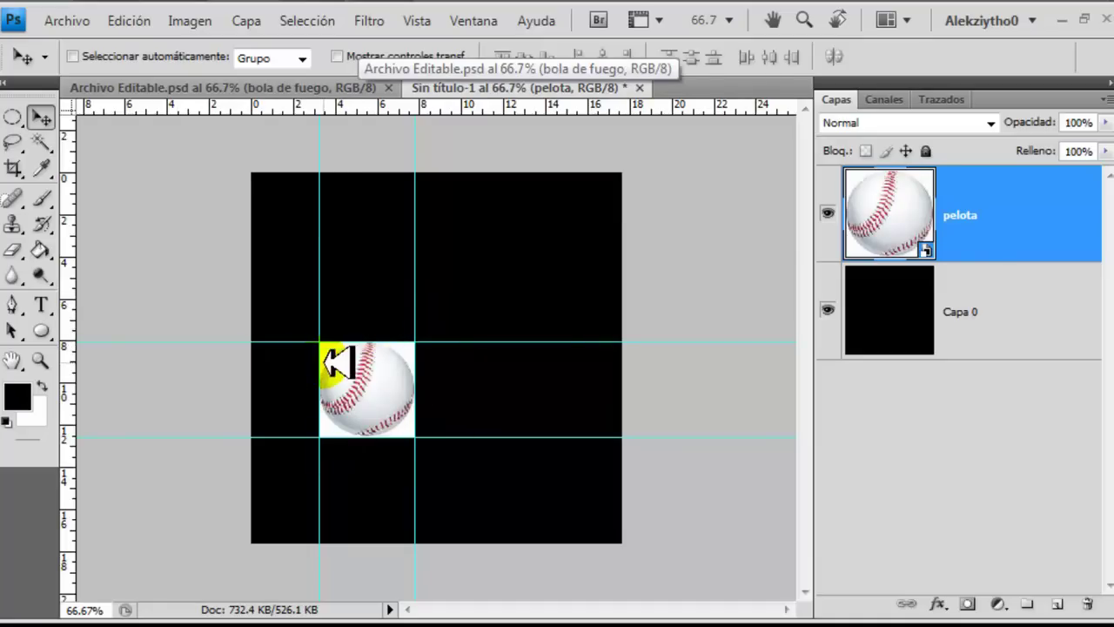
left_click(1001, 244)
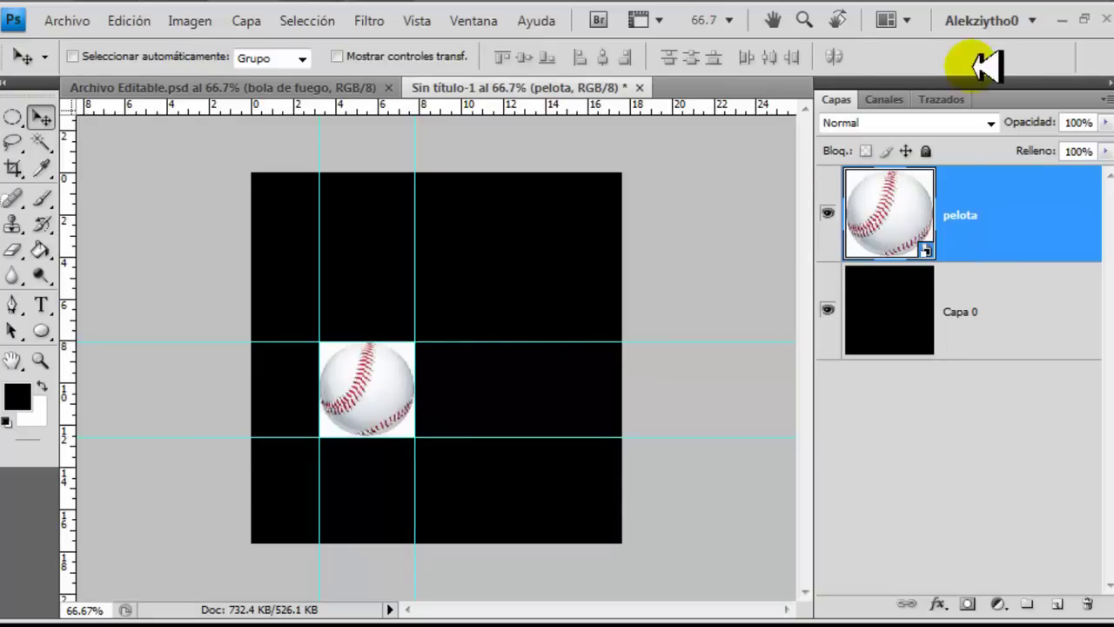
left_click(1005, 222)
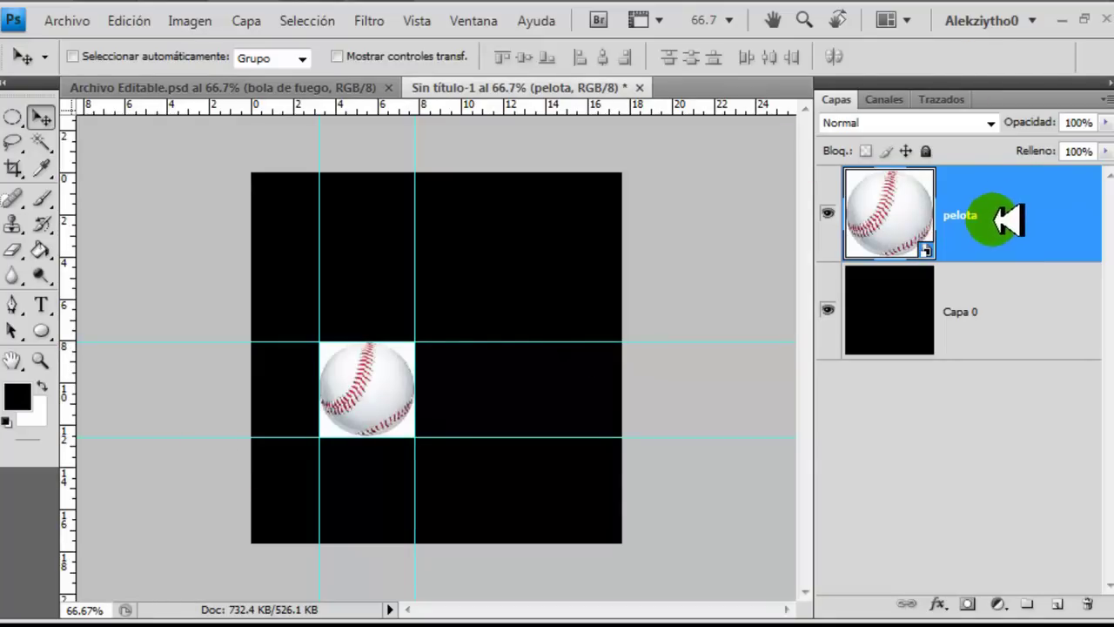
Step: Rasterize the pelota layer and zoom in on the baseball
right_click(1007, 222)
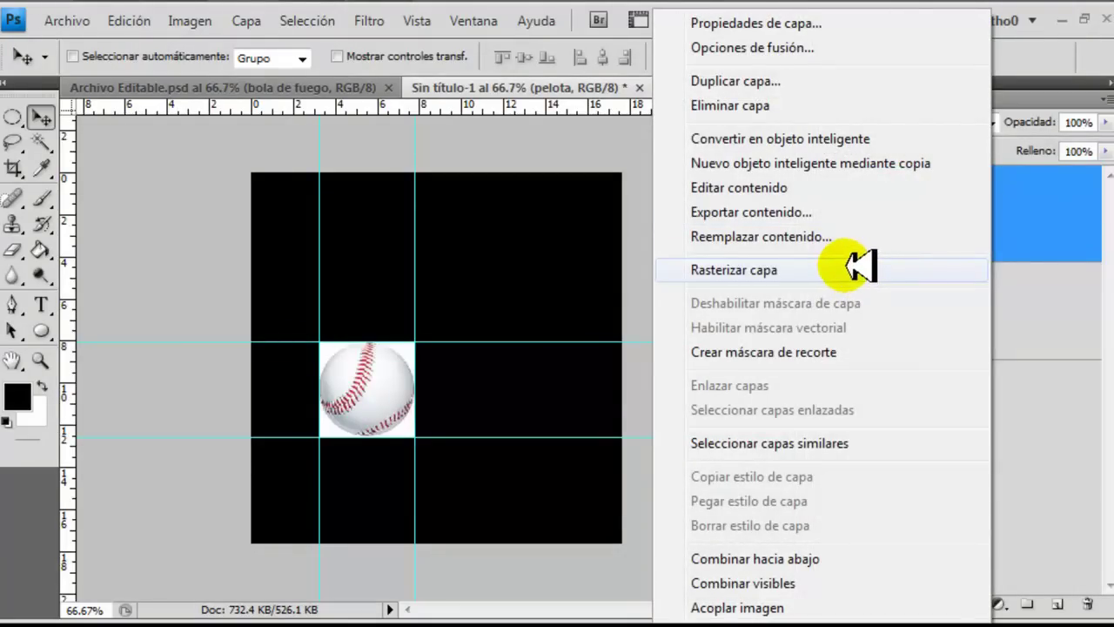
left_click(857, 269)
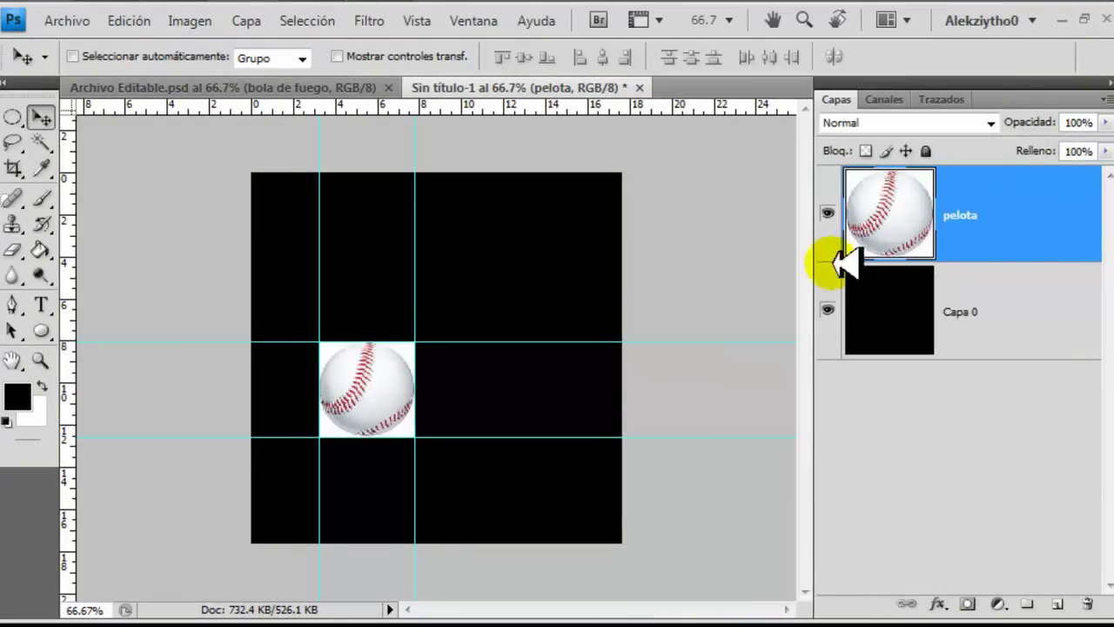
left_click(41, 359)
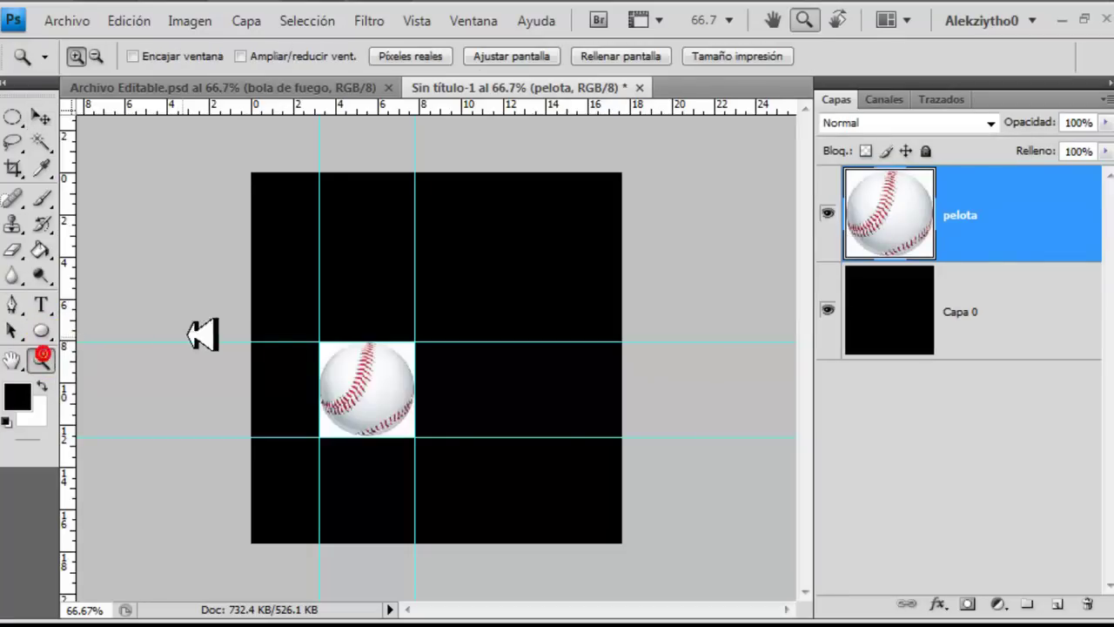
left_click_drag(297, 324, 450, 464)
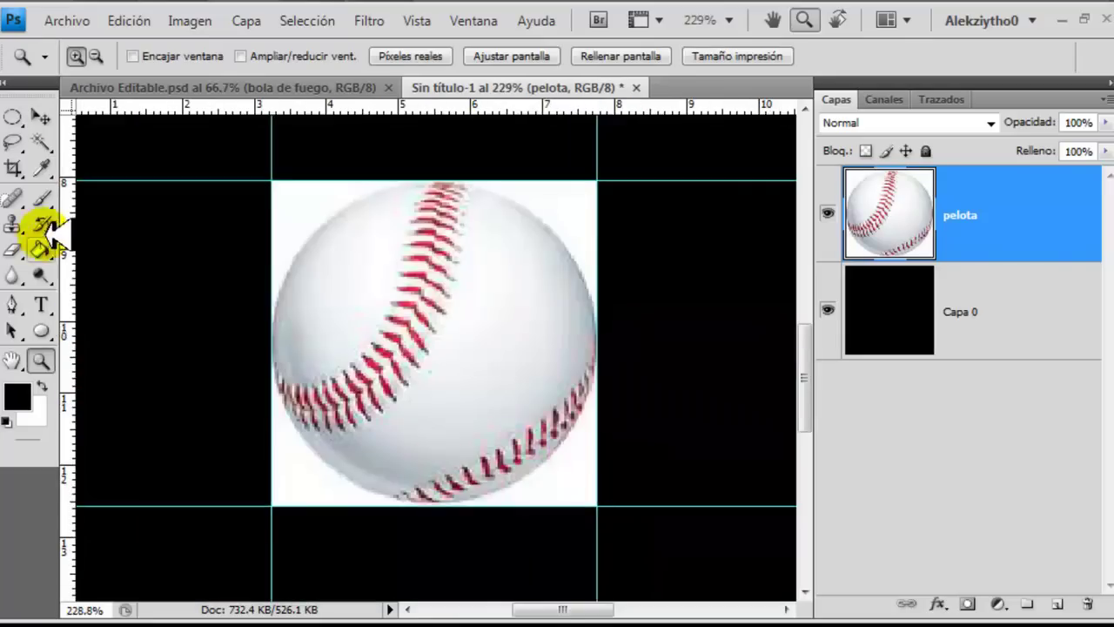
Step: Mask the pelota layer to a circular selection of the ball, then fit the canvas on screen
left_click(18, 117)
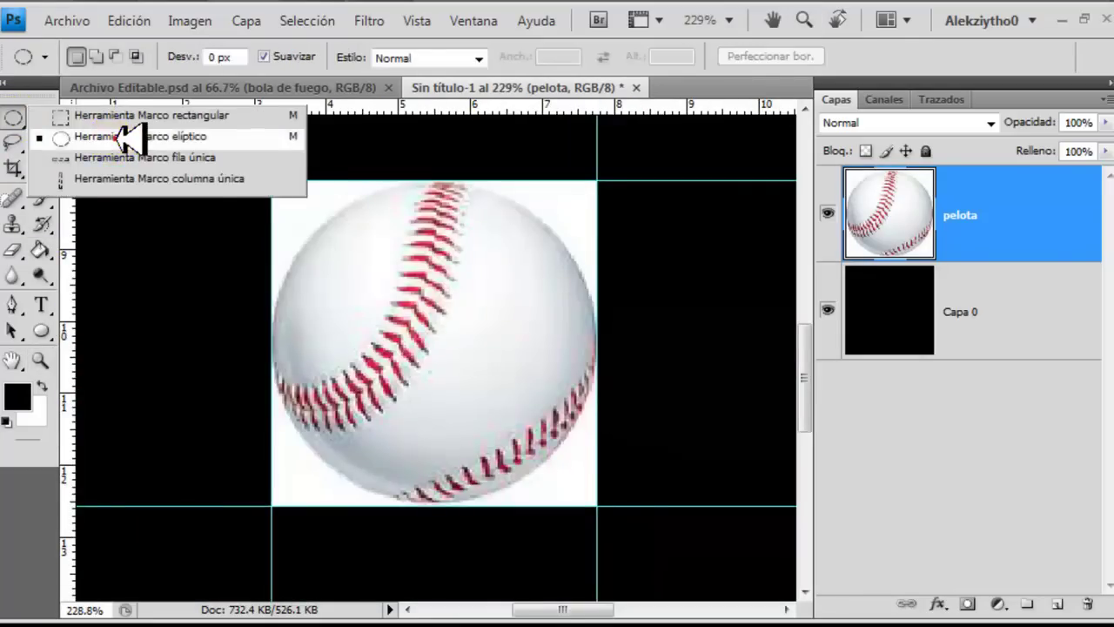
left_click(117, 135)
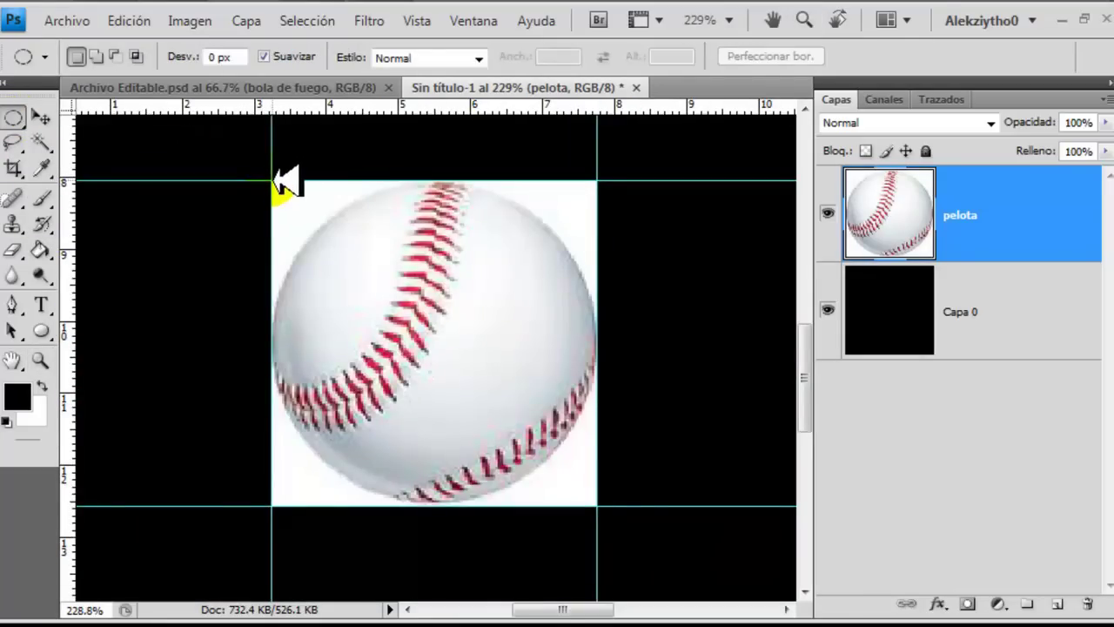
left_click_drag(272, 180, 566, 512)
left_click_drag(598, 503, 597, 505)
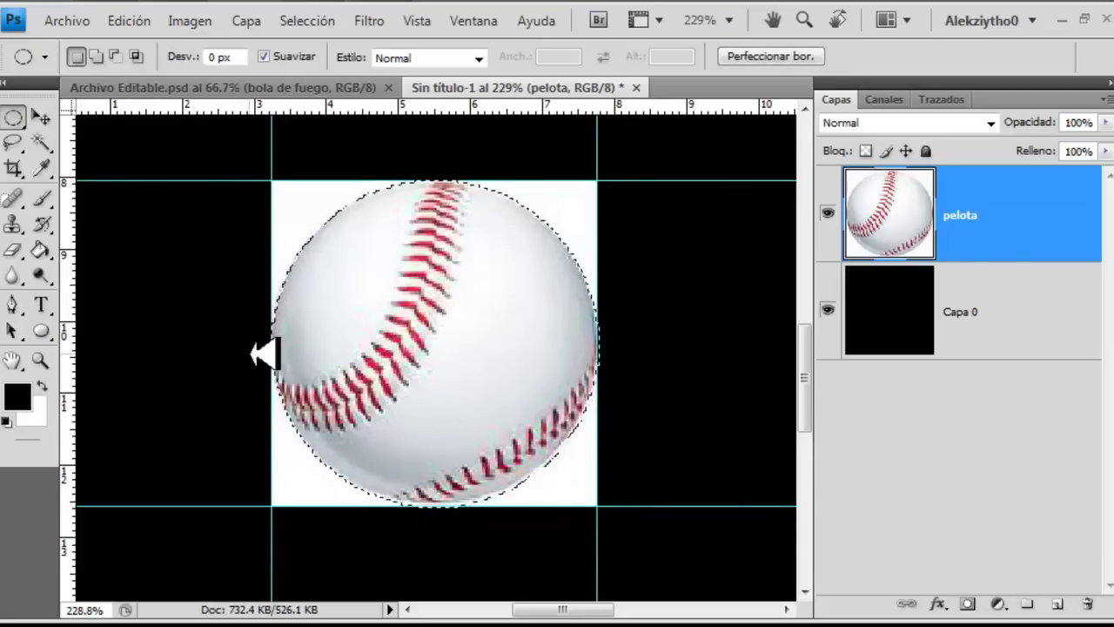
left_click(967, 601)
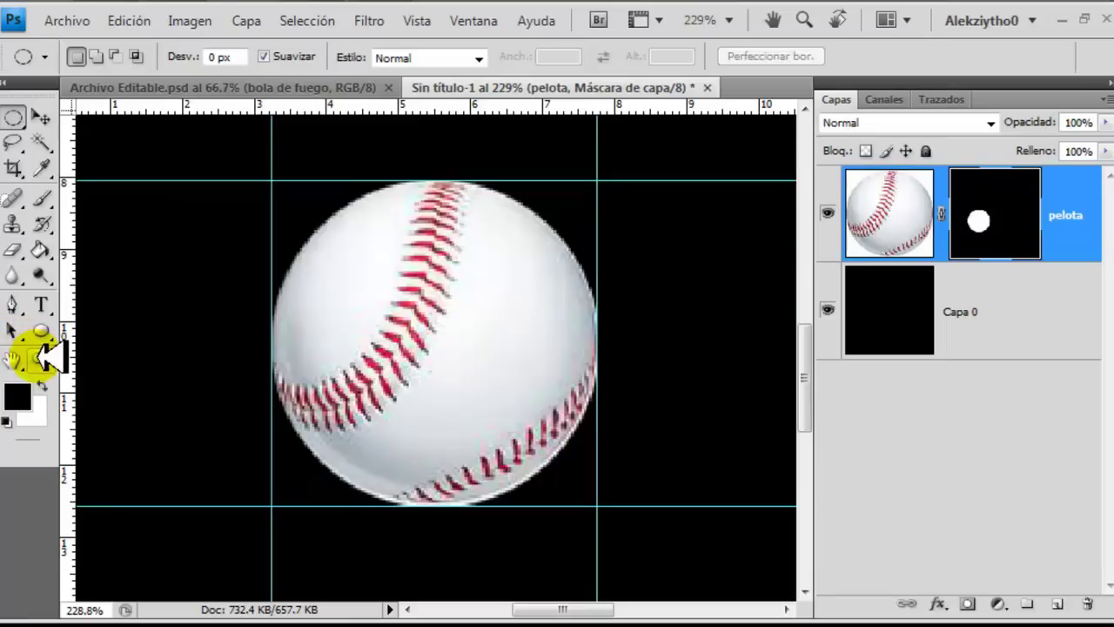
left_click(39, 357)
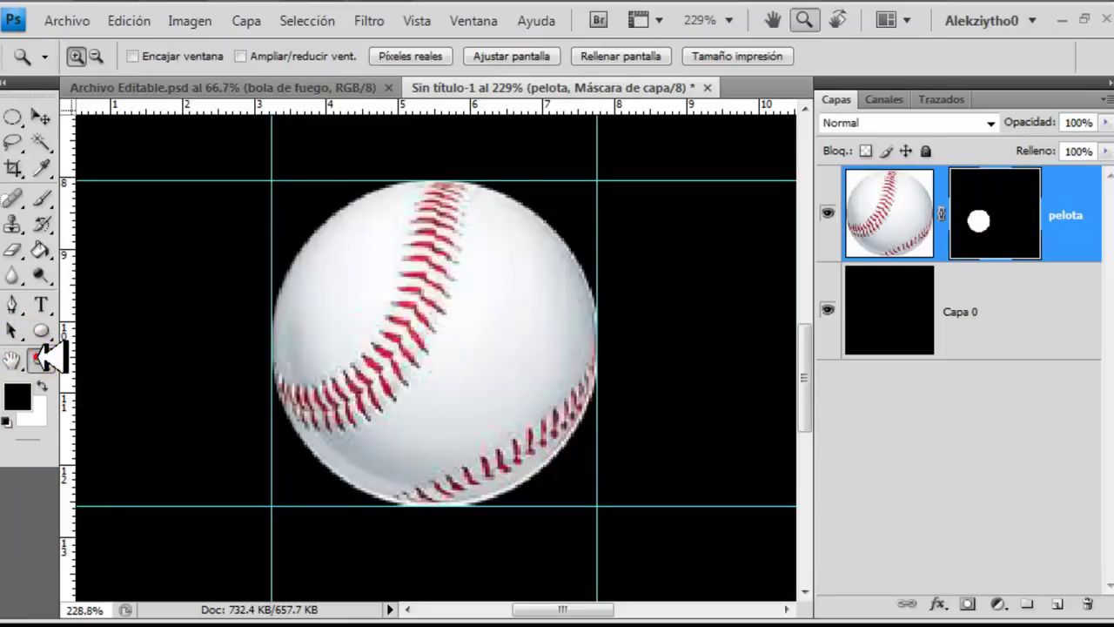
left_click(514, 62)
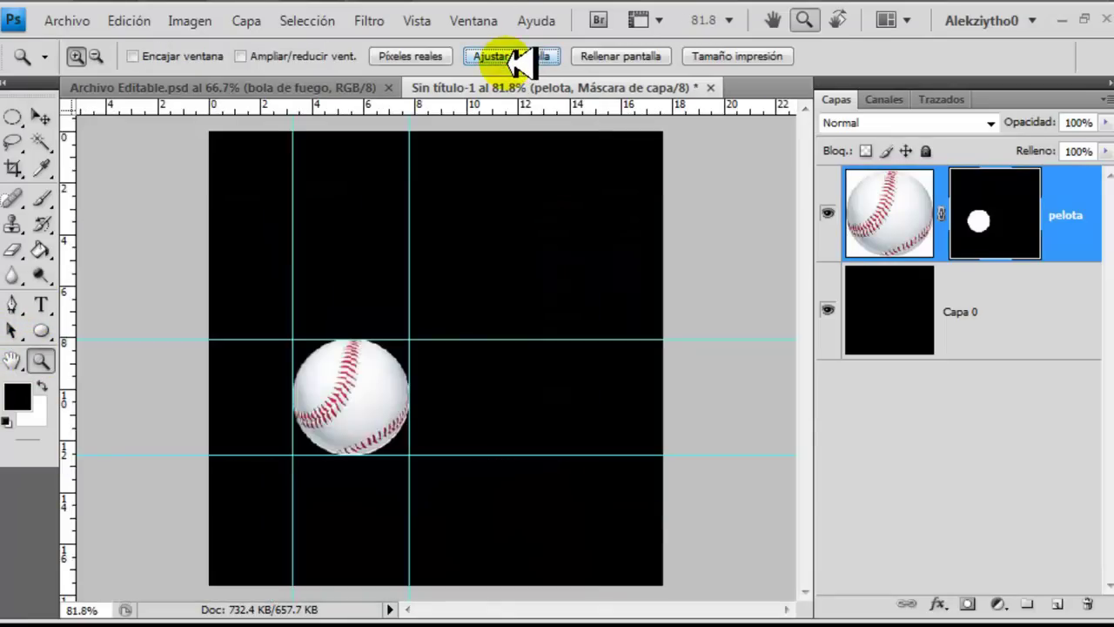
Step: Add a new layer, Capa 1, above pelota and fill it solid black
left_click(42, 114)
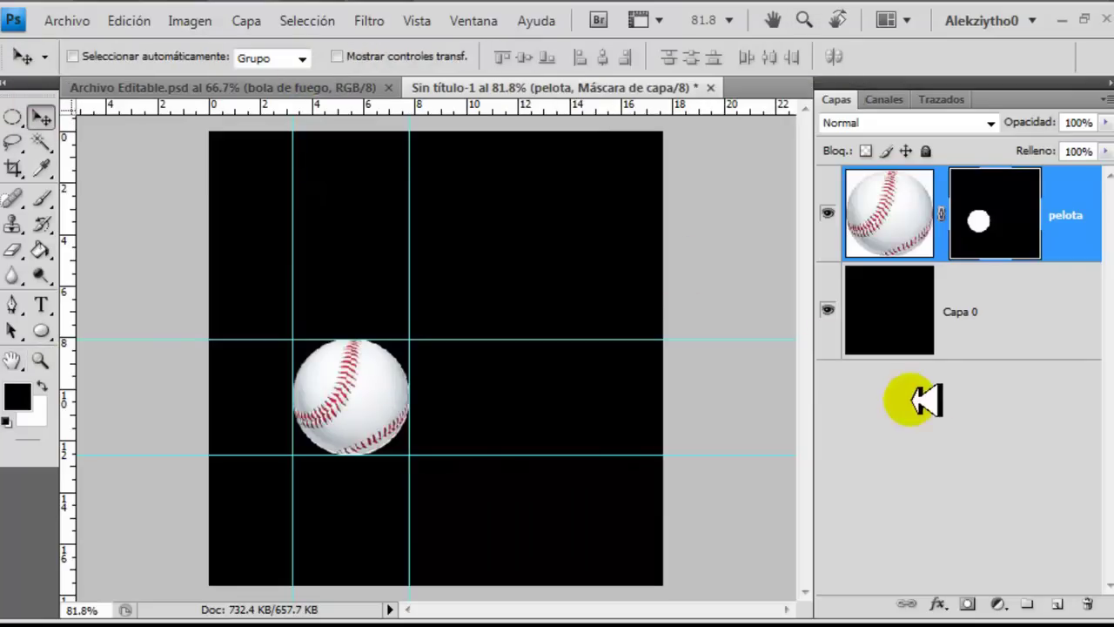
left_click(1056, 604)
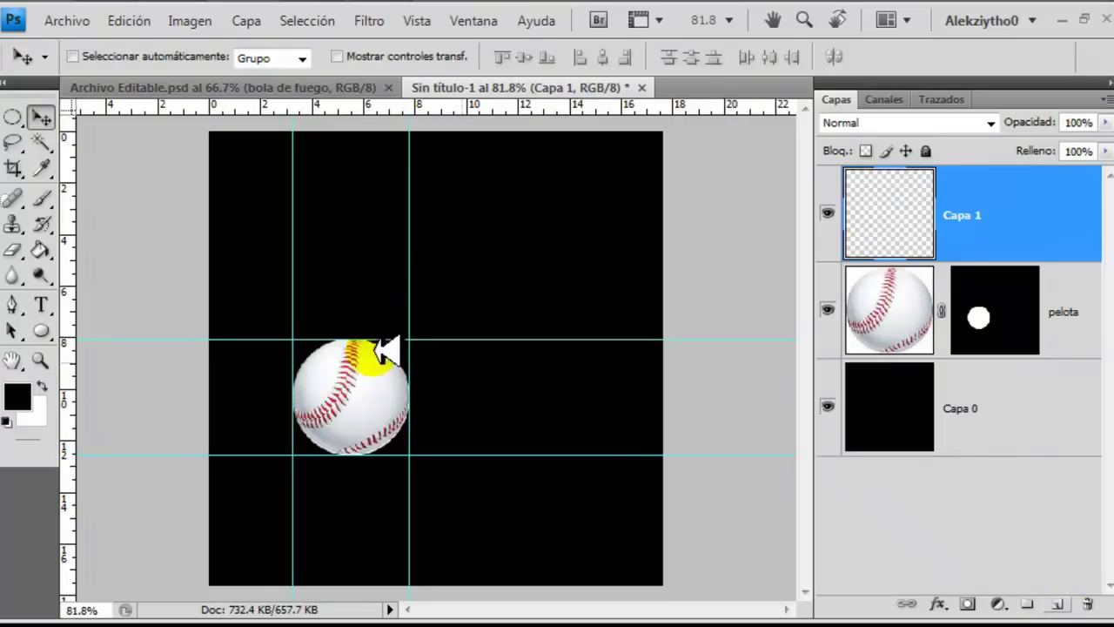
left_click(40, 246)
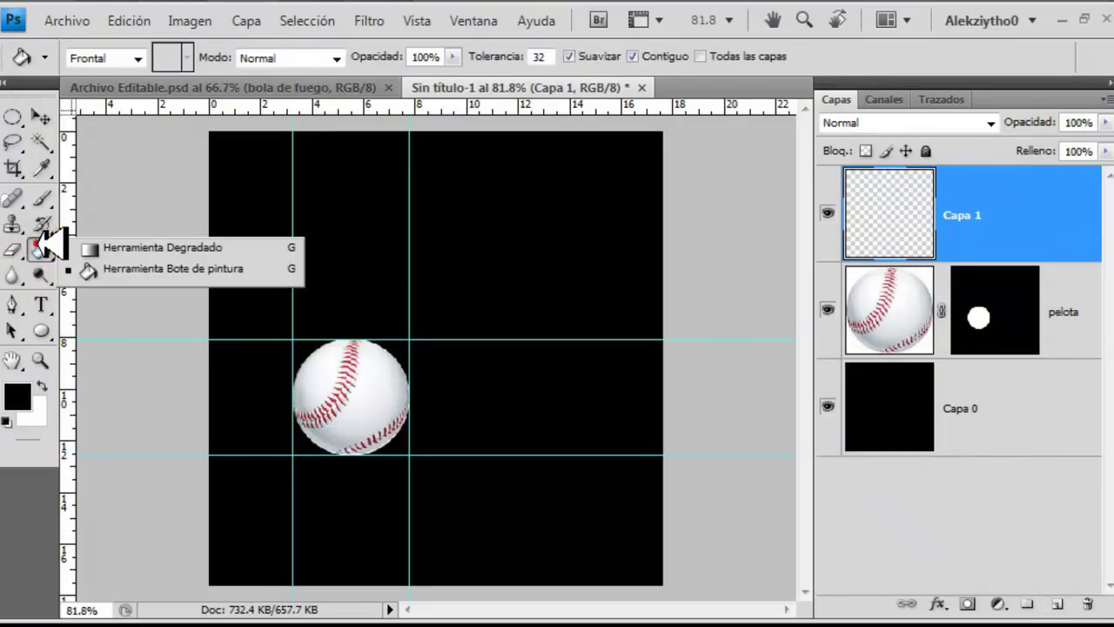
left_click(520, 254)
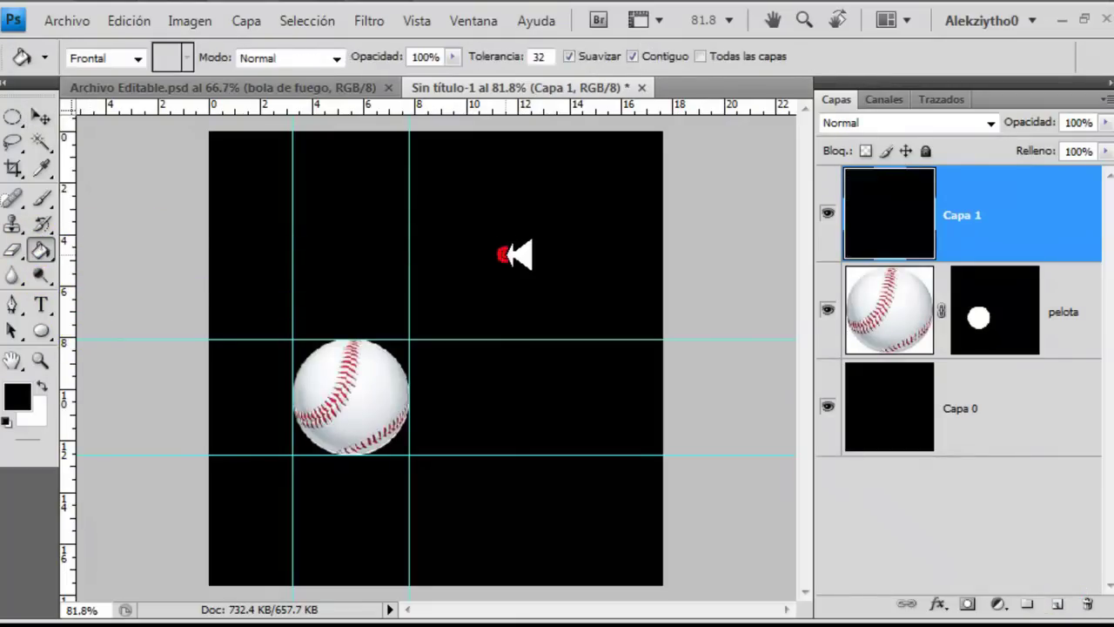
Step: Render a Destello lens flare (Brillo 100%, Zoom 50-300 mm) on Capa 1, centred over the baseball
left_click(380, 20)
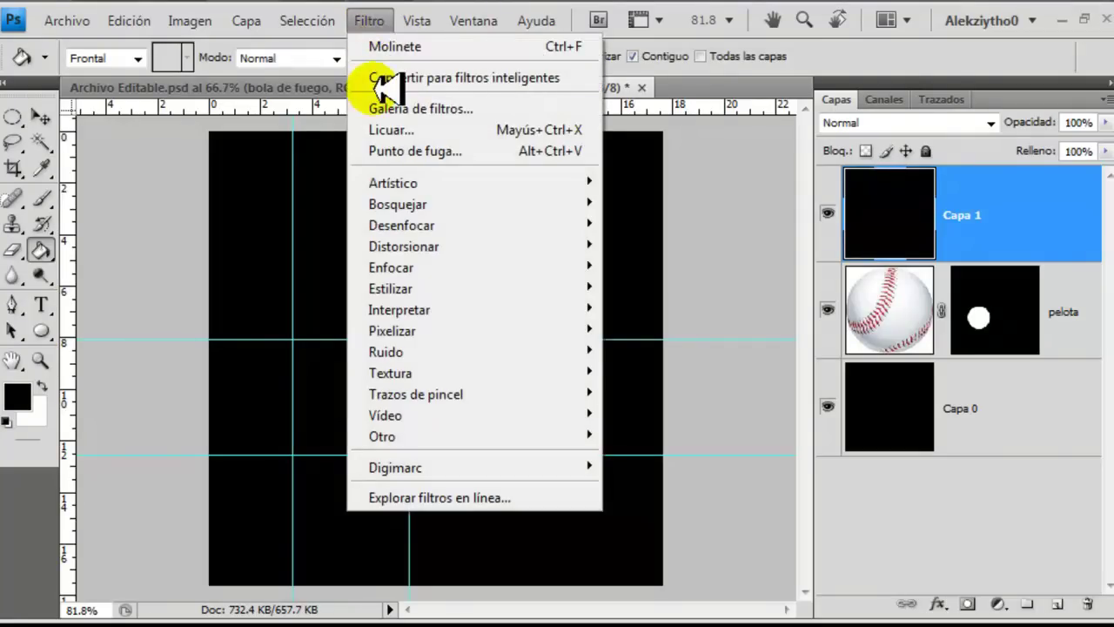
mouse_move(436, 309)
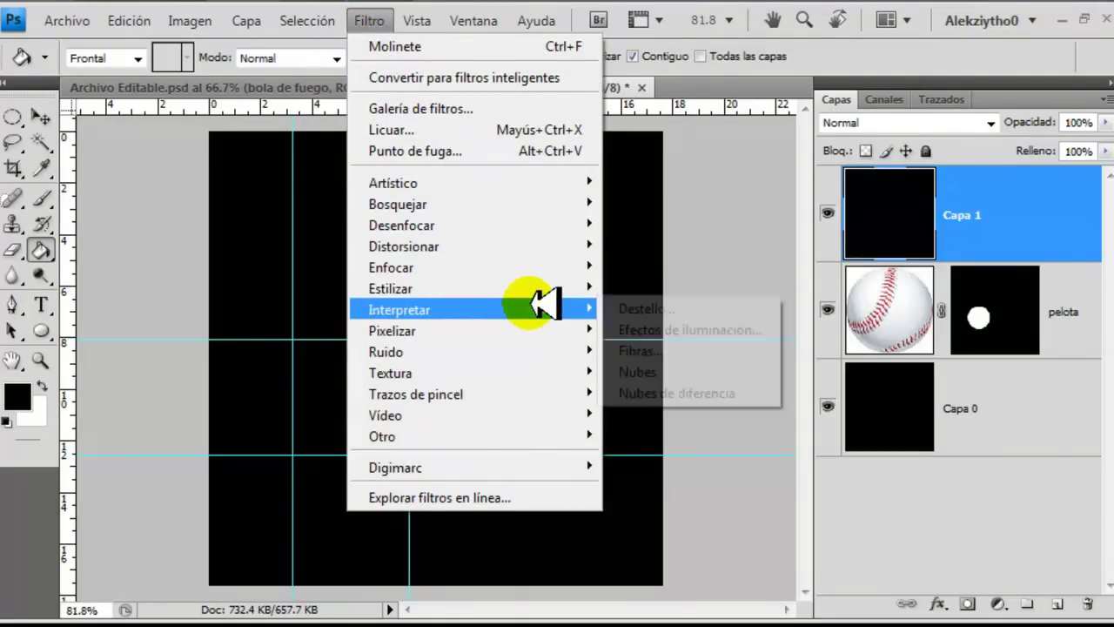
left_click(636, 309)
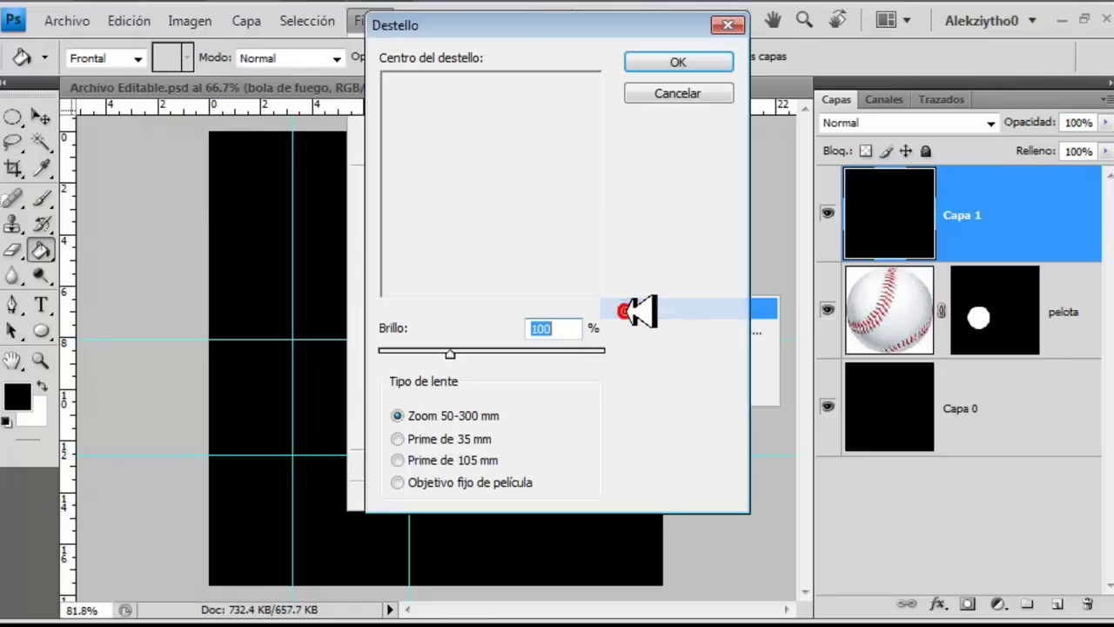
left_click(463, 203)
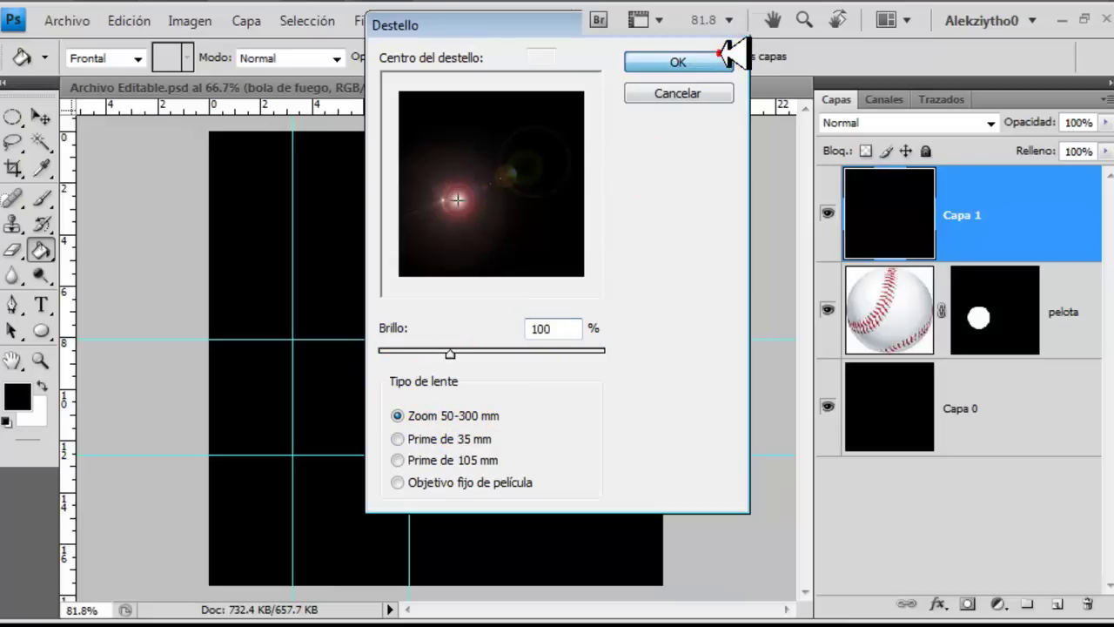
left_click(724, 59)
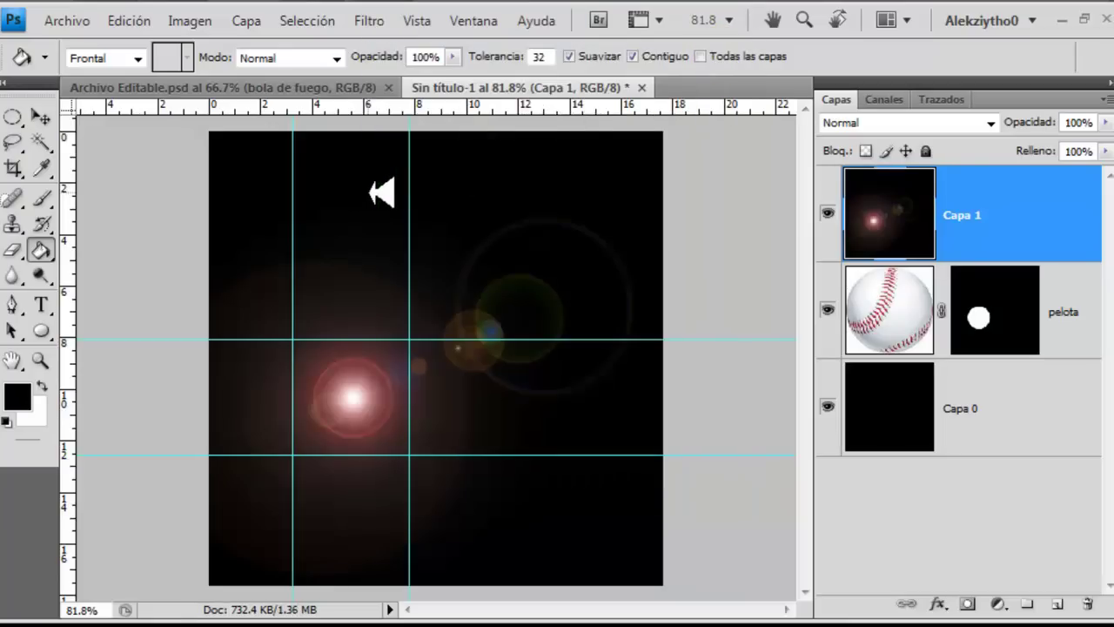
left_click(828, 214)
left_click(828, 214)
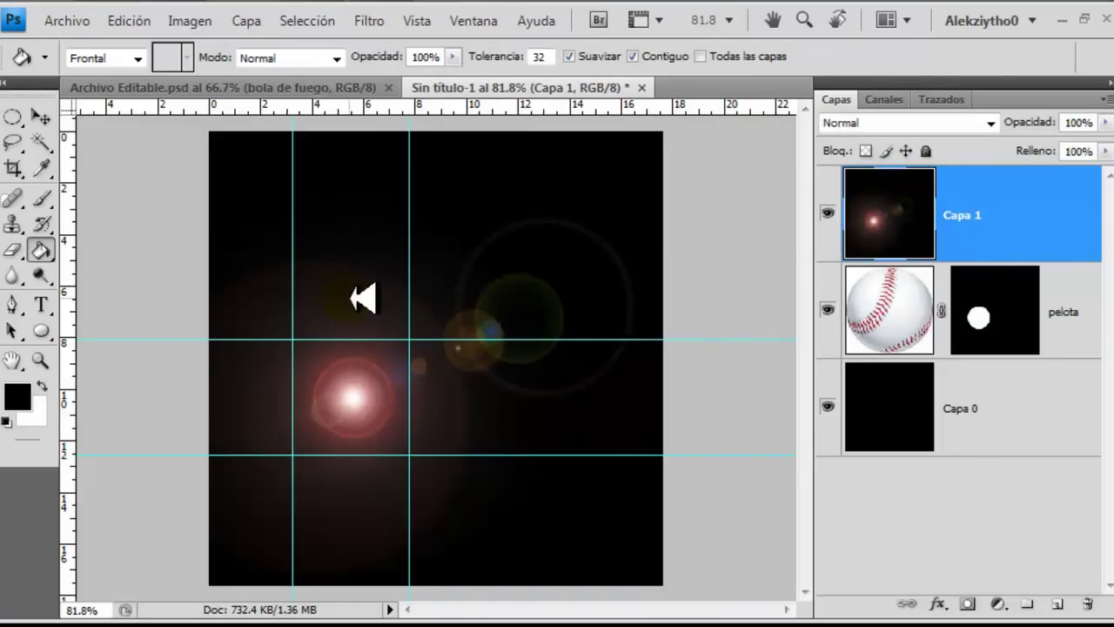
Step: Draw a circular selection between the guides around the flare's bright core
left_click(13, 113)
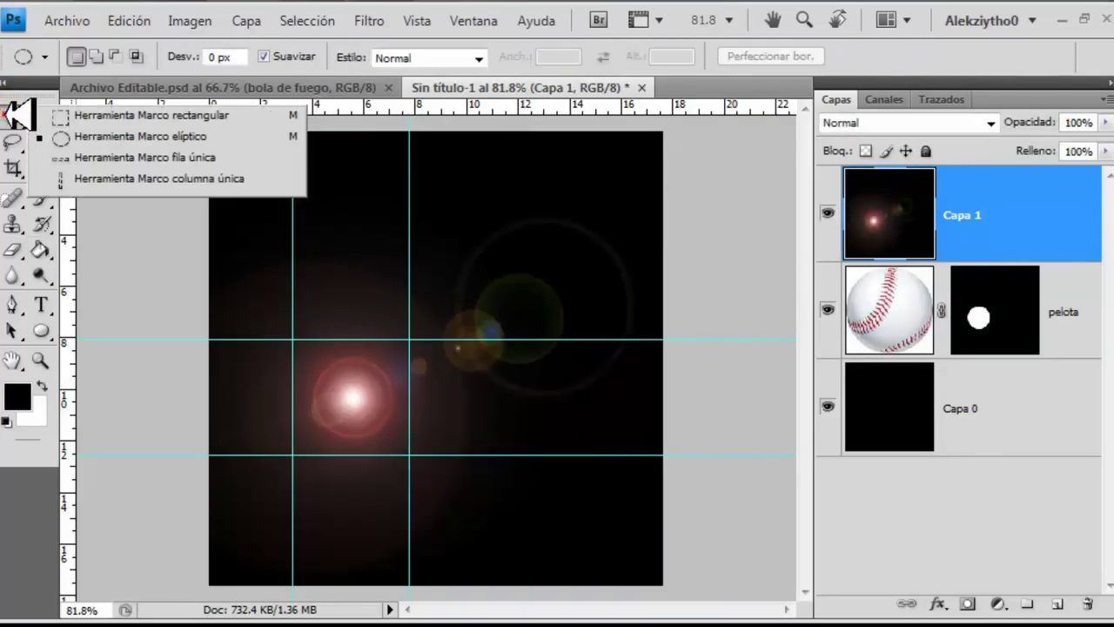
left_click(99, 137)
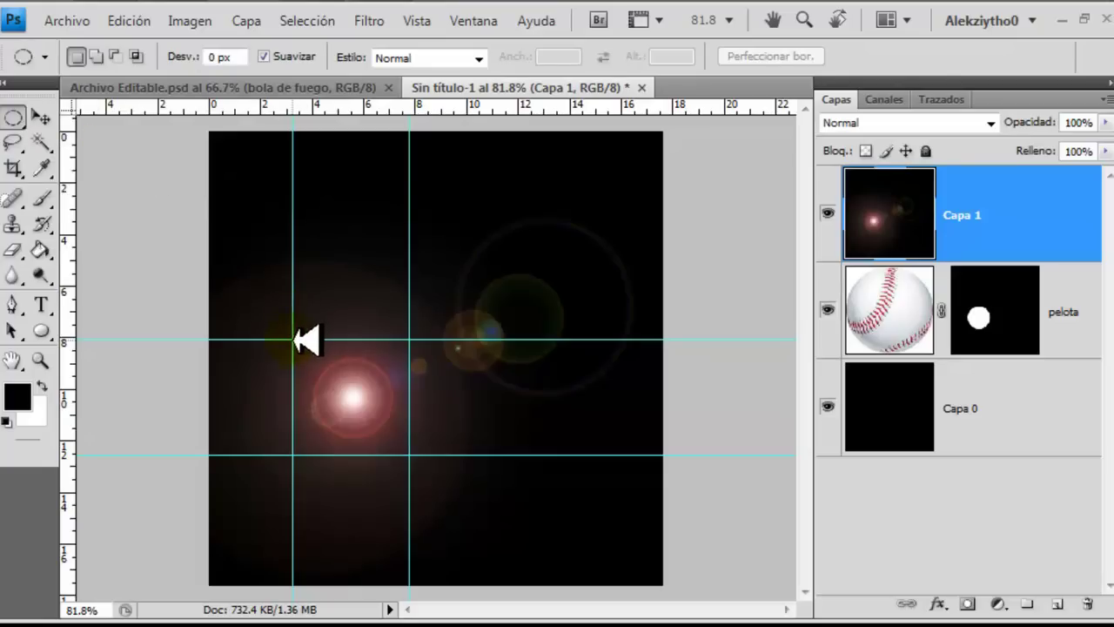
left_click_drag(303, 351, 357, 430)
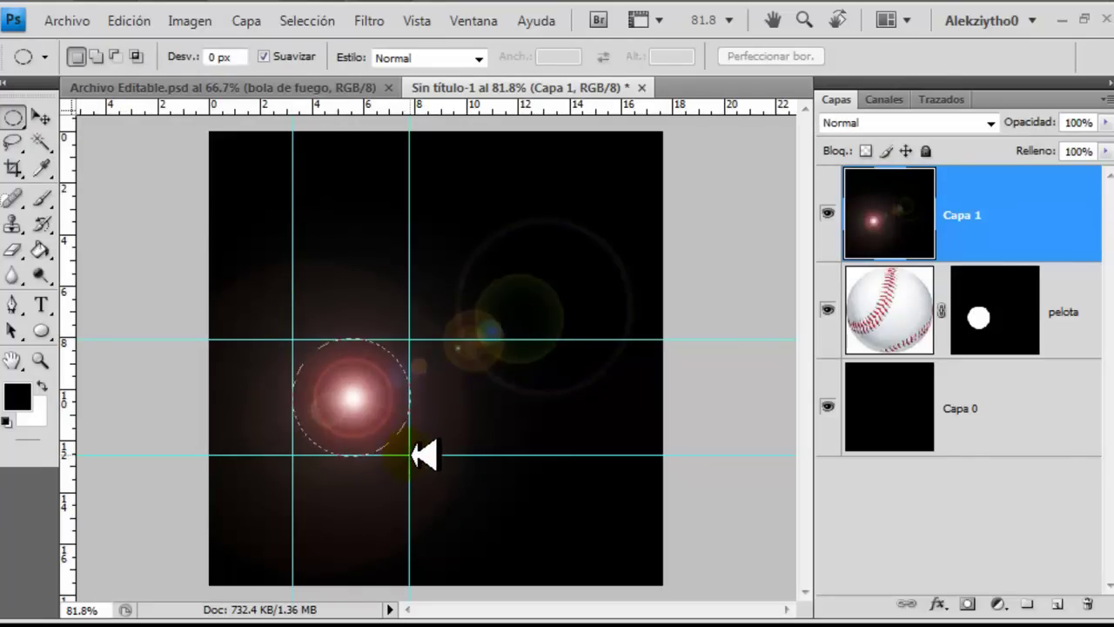
left_click_drag(404, 443, 405, 443)
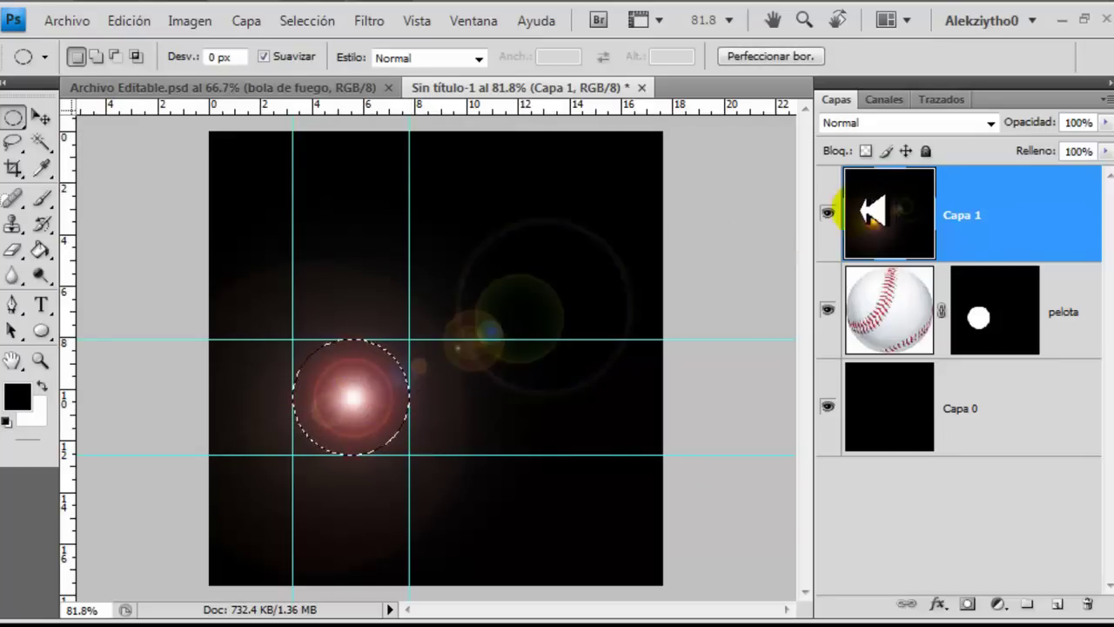
left_click(831, 211)
Step: Apply Plastificado (Intensidad 15, Detalle 9, Suavizado 7) inside the circle on Capa 1
left_click(832, 212)
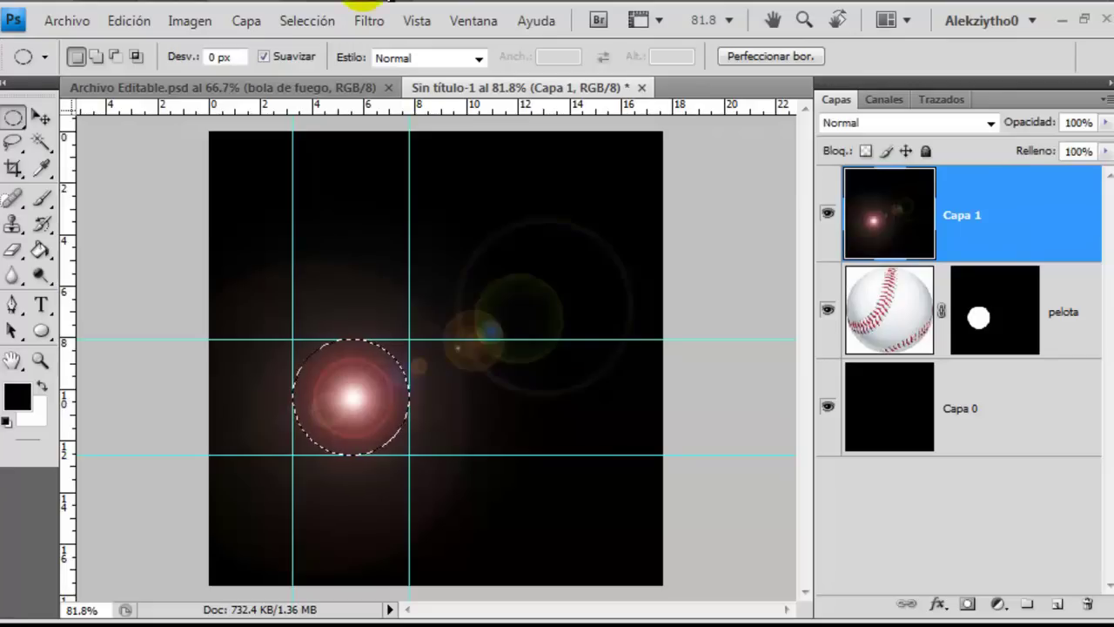
left_click(368, 20)
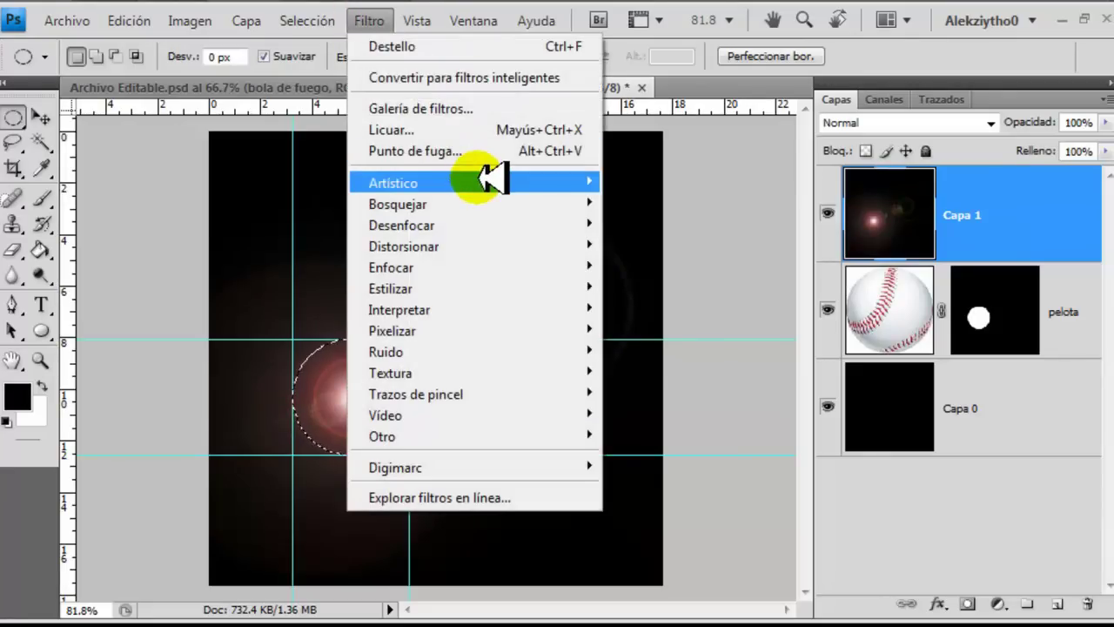
mouse_move(393, 183)
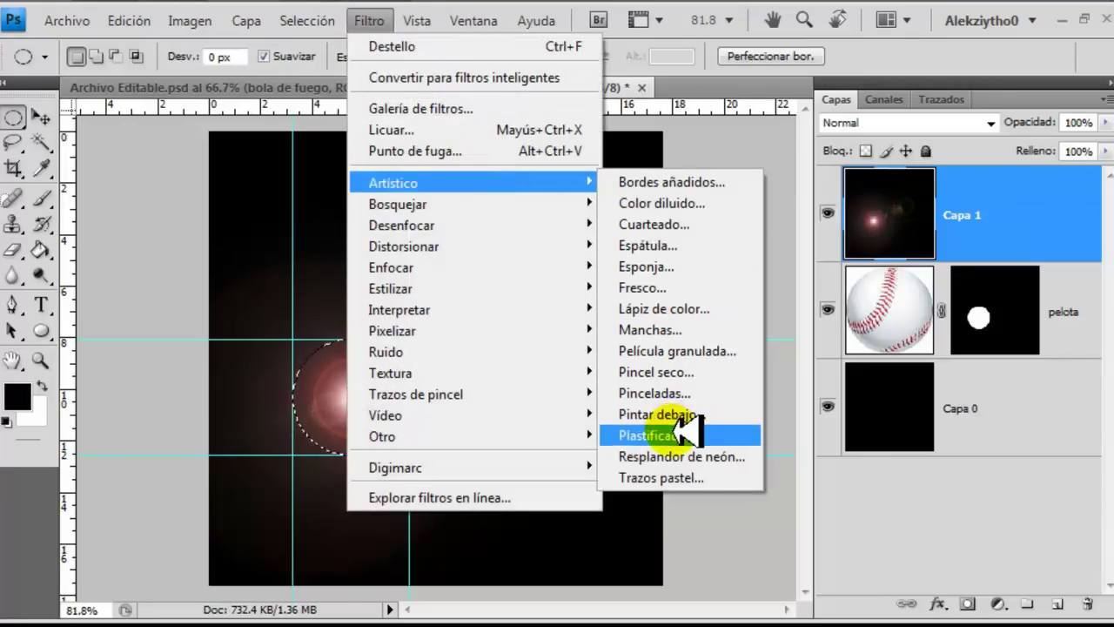
left_click(676, 430)
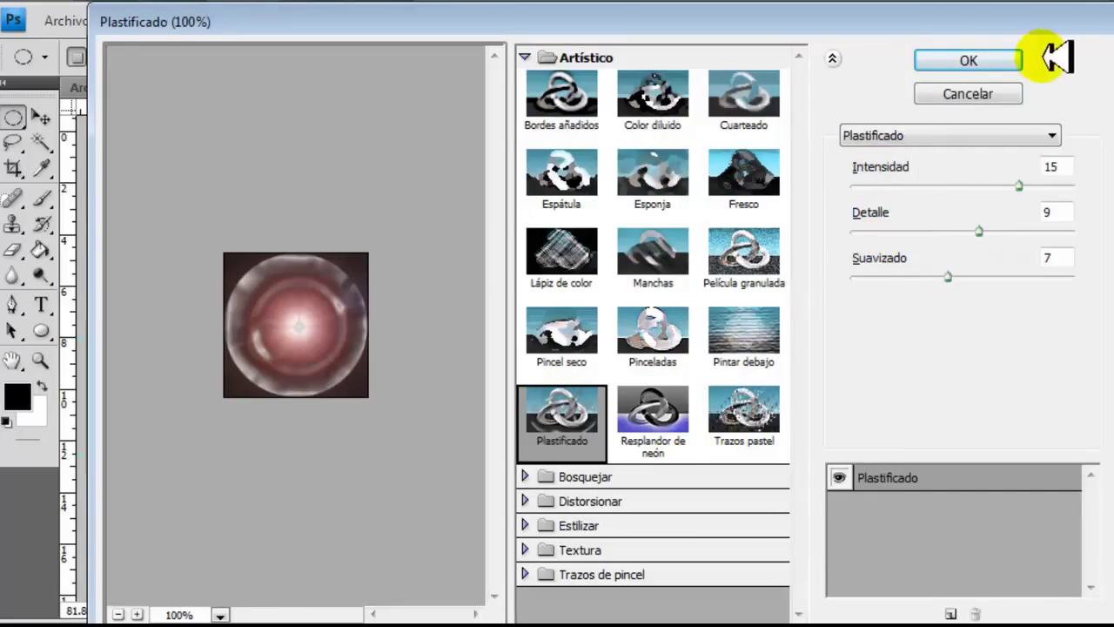
left_click(999, 57)
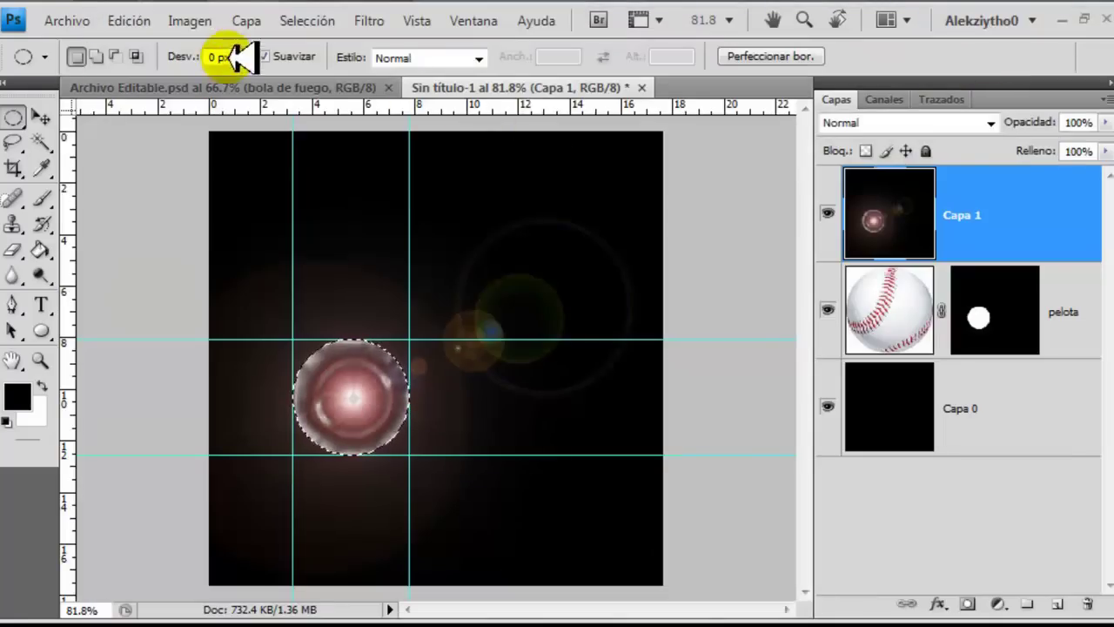
Step: Expand the circular selection by 30 pixels
left_click(307, 20)
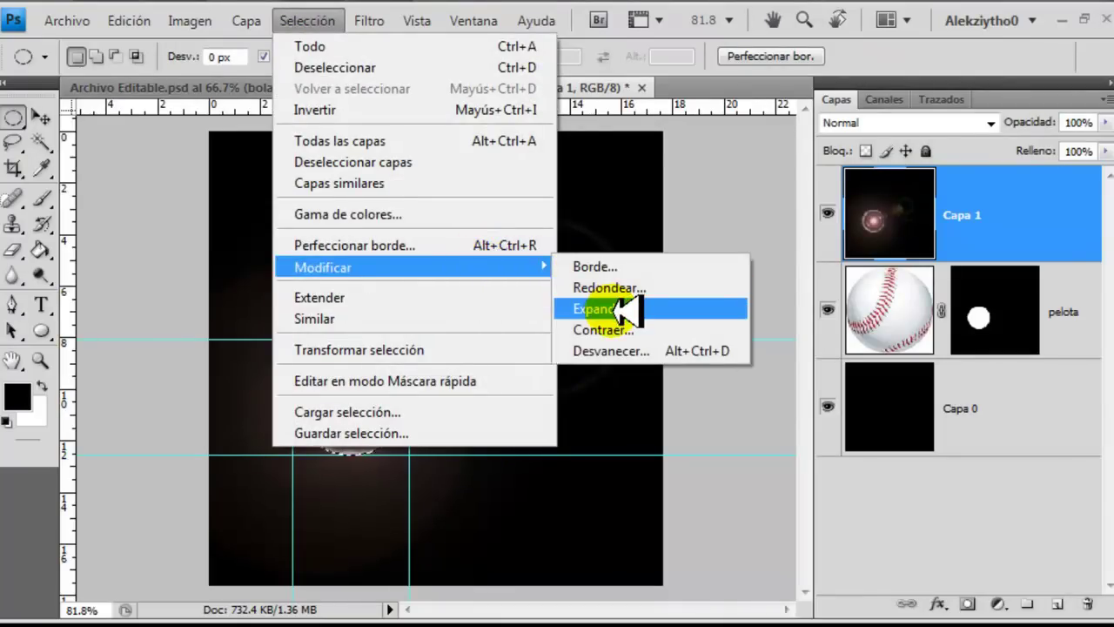
mouse_move(323, 267)
left_click(617, 309)
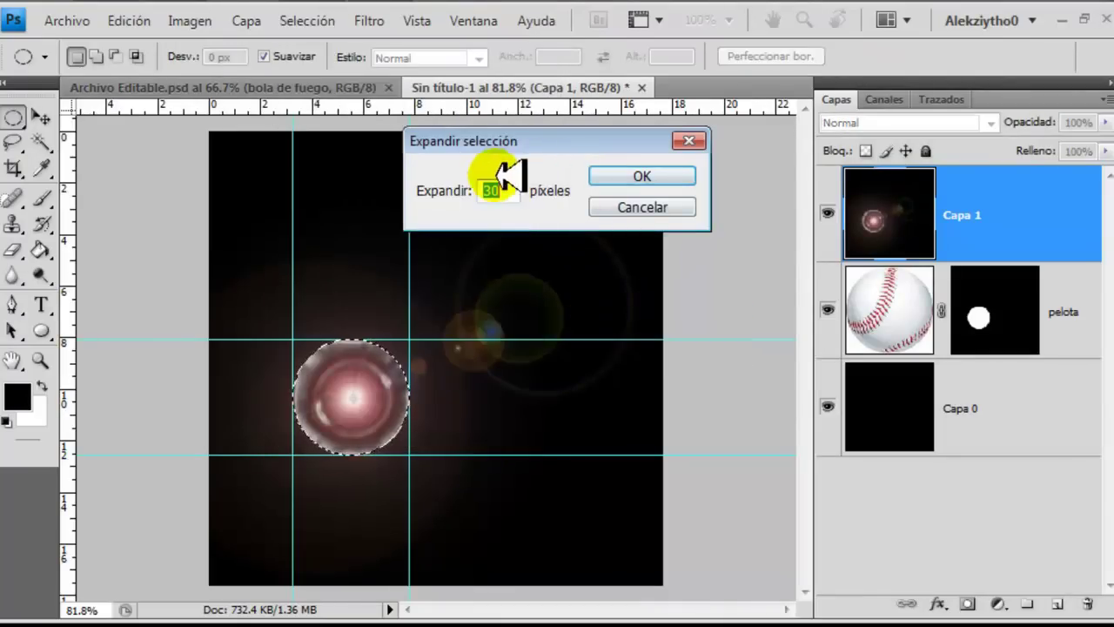
left_click(642, 176)
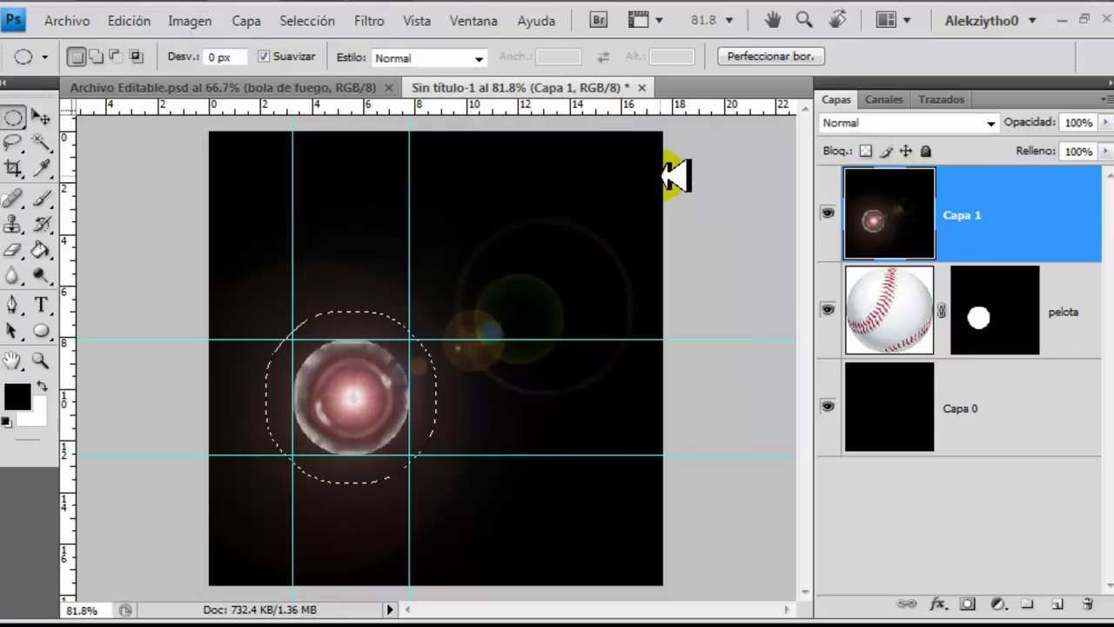
Step: Twirl the flare inside the selection with Molinete at Ángulo 465°
left_click(380, 21)
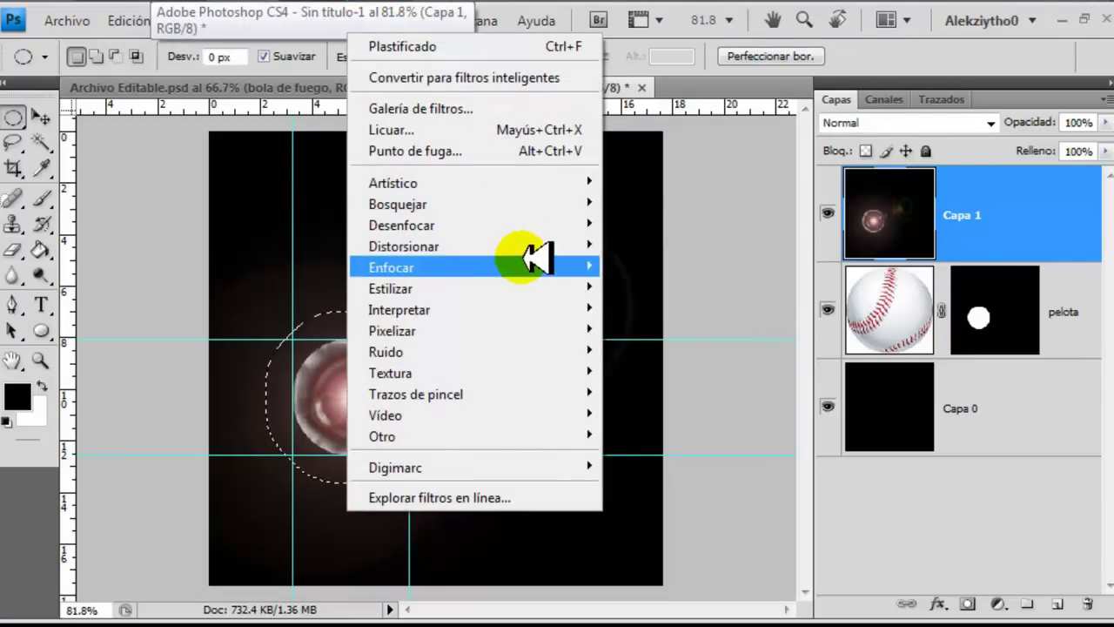
mouse_move(471, 247)
left_click(644, 393)
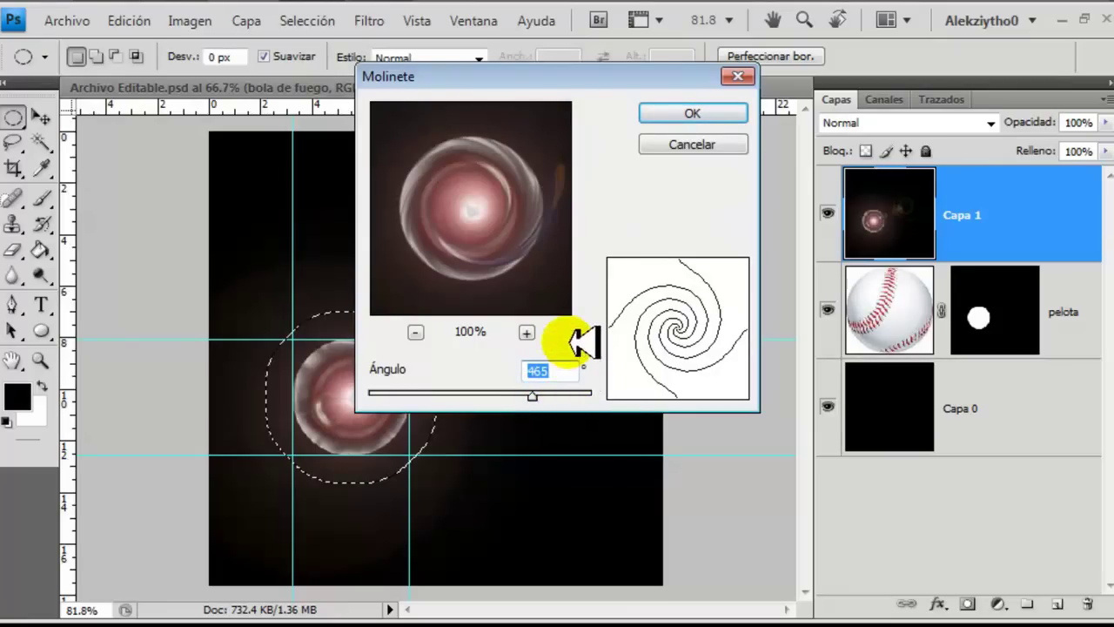
left_click(703, 111)
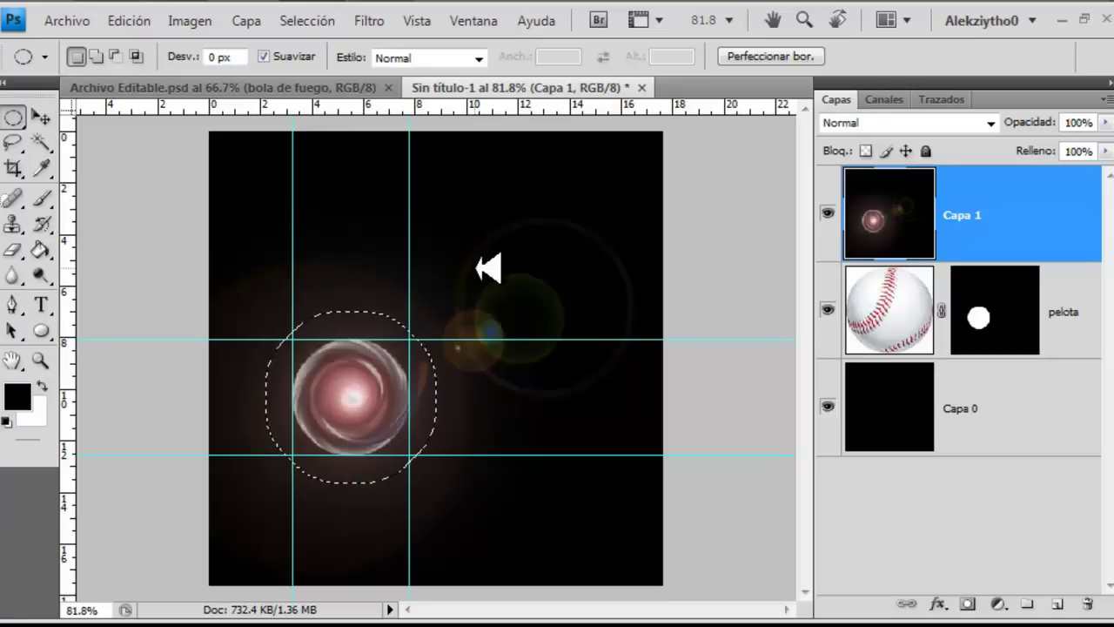
Step: In Liquify, enlarge the Forward Warp brush and sweep the flare's lower part into streaks toward the upper right
left_click(370, 21)
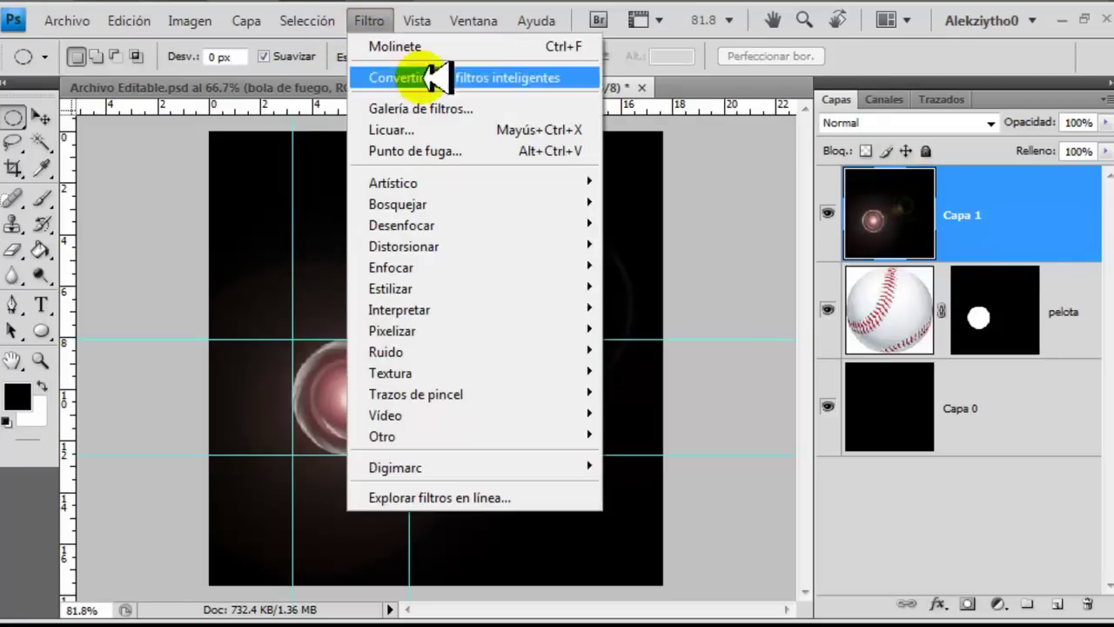
left_click(433, 132)
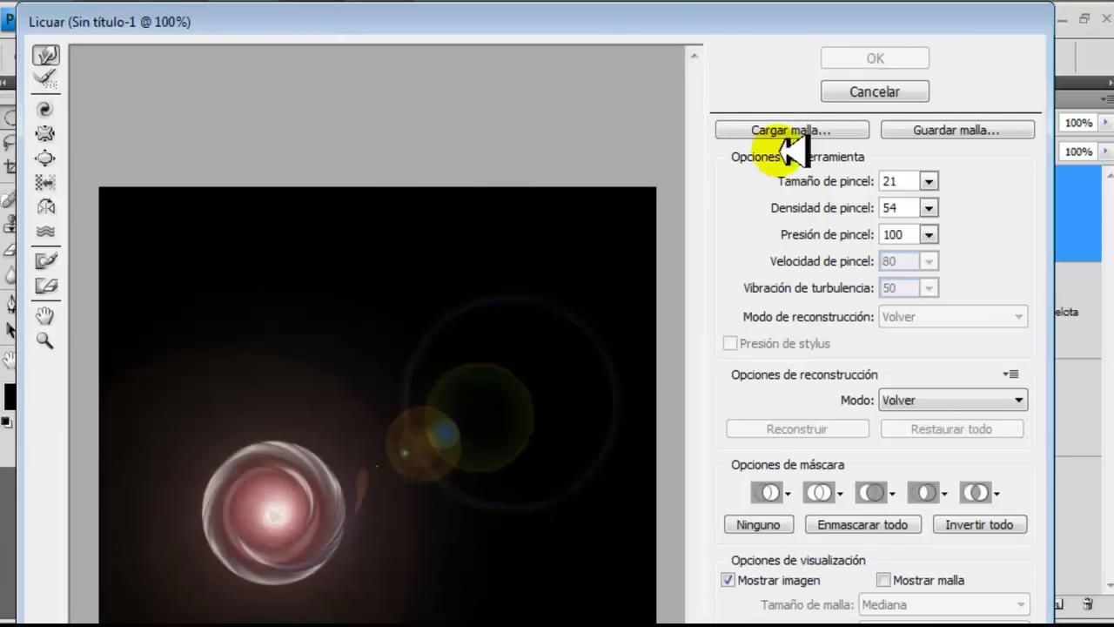
left_click_drag(799, 177, 823, 177)
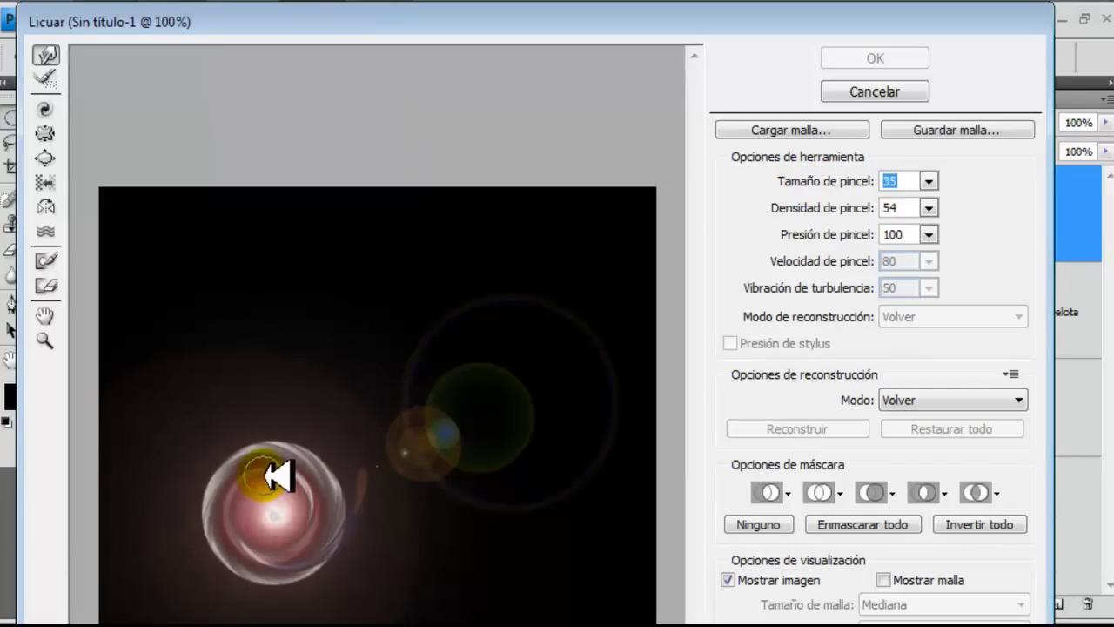
left_click_drag(261, 474, 470, 424)
left_click_drag(279, 505, 442, 428)
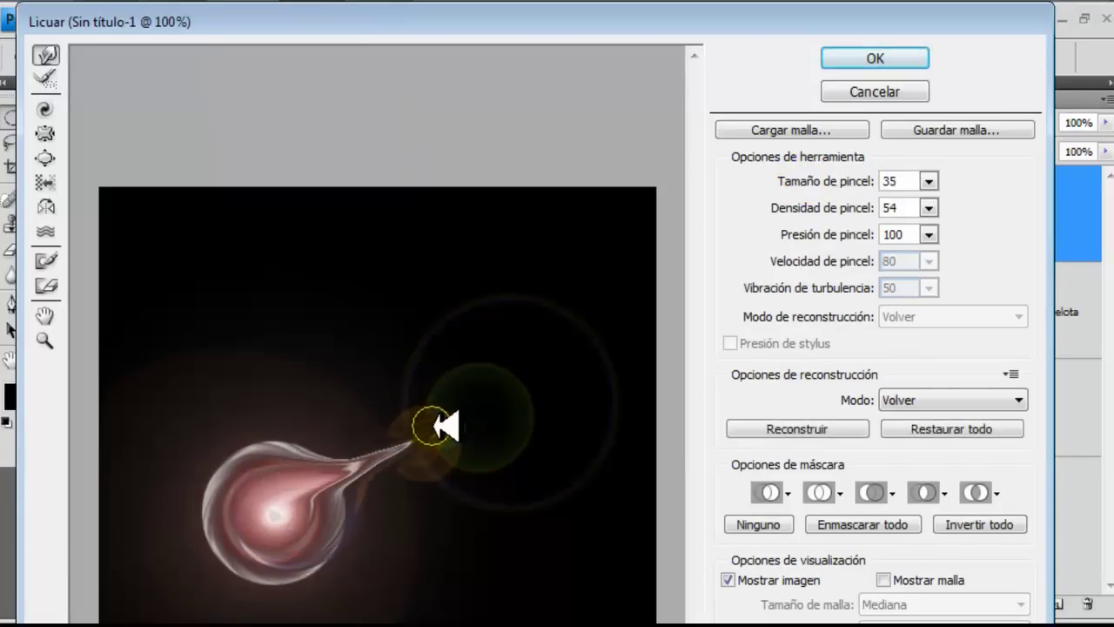
left_click_drag(304, 561, 465, 517)
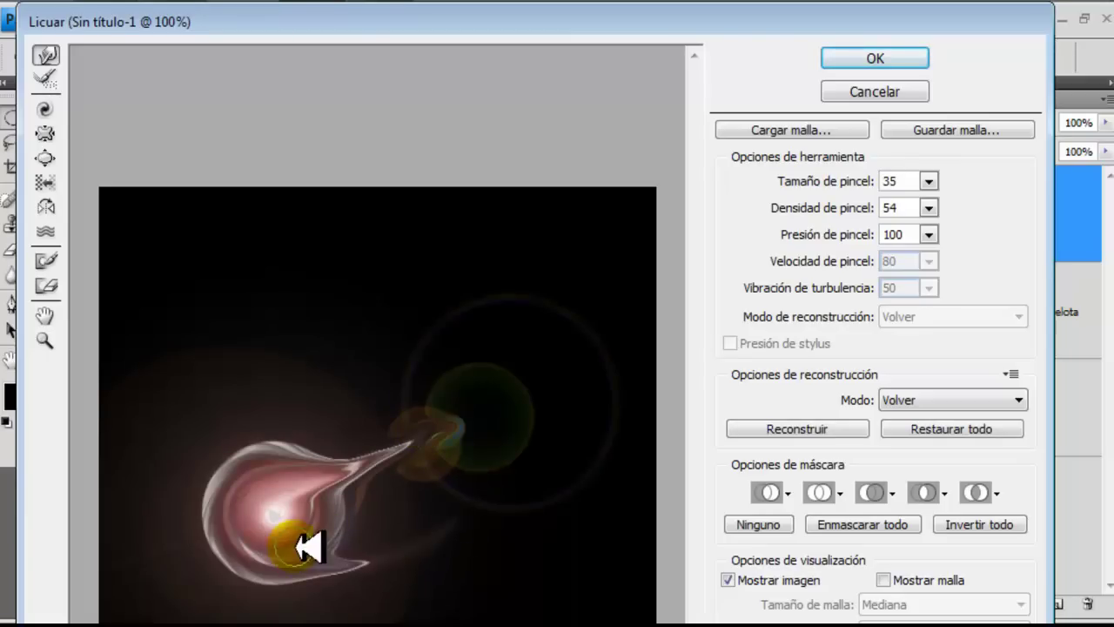
left_click_drag(310, 542, 437, 447)
left_click_drag(328, 535, 490, 447)
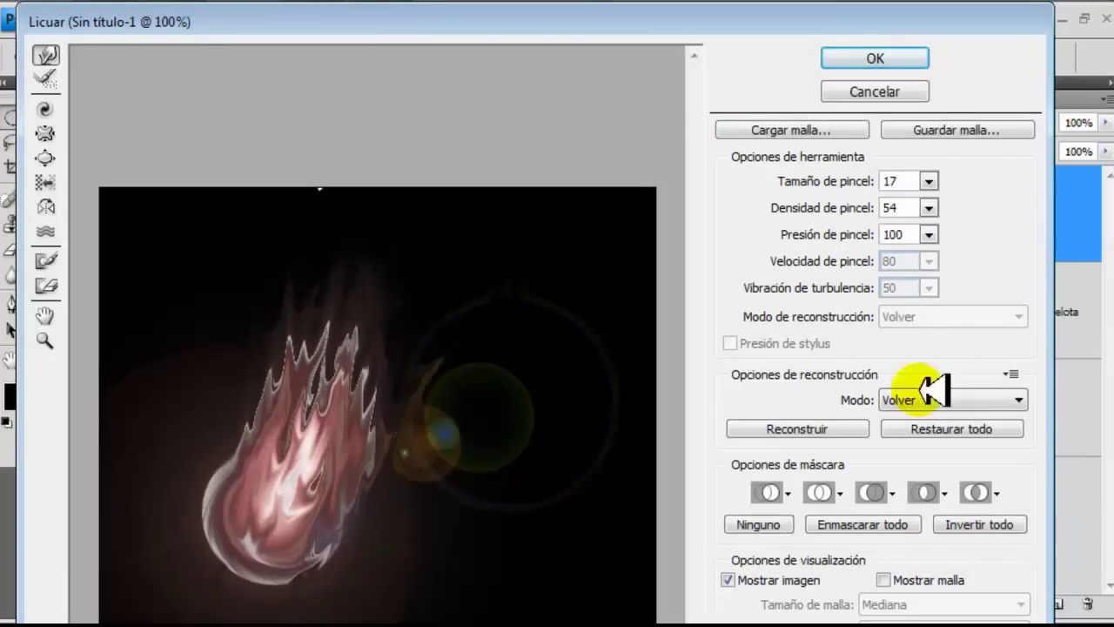
left_click(892, 62)
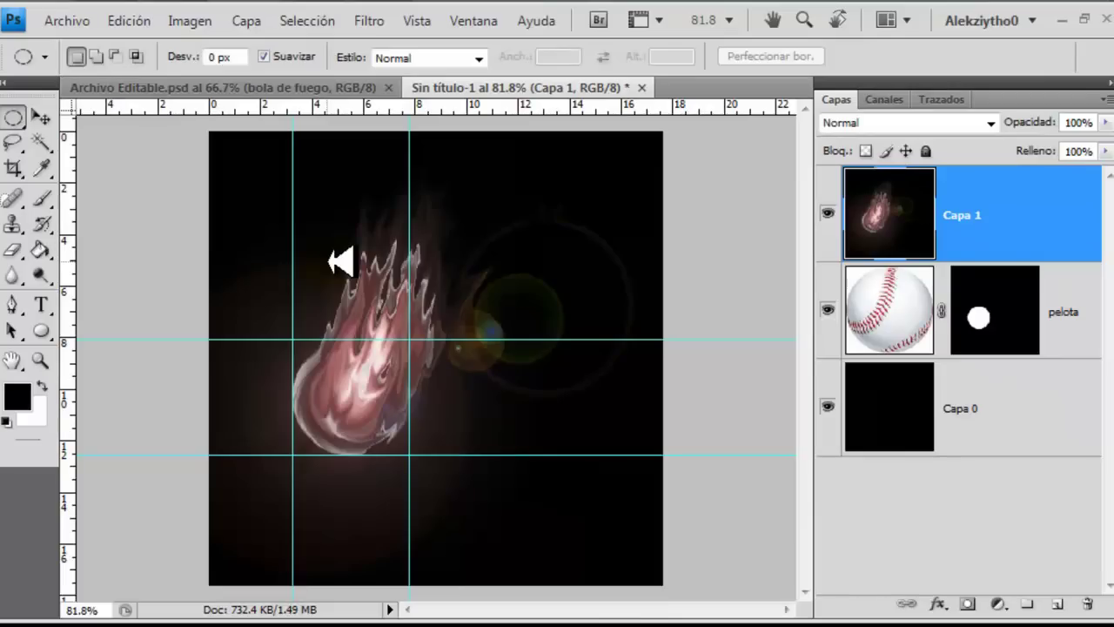
Step: Apply a Highlights colour balance of 100 / 63 / -36 to turn the flame orange
key("ctrl+b")
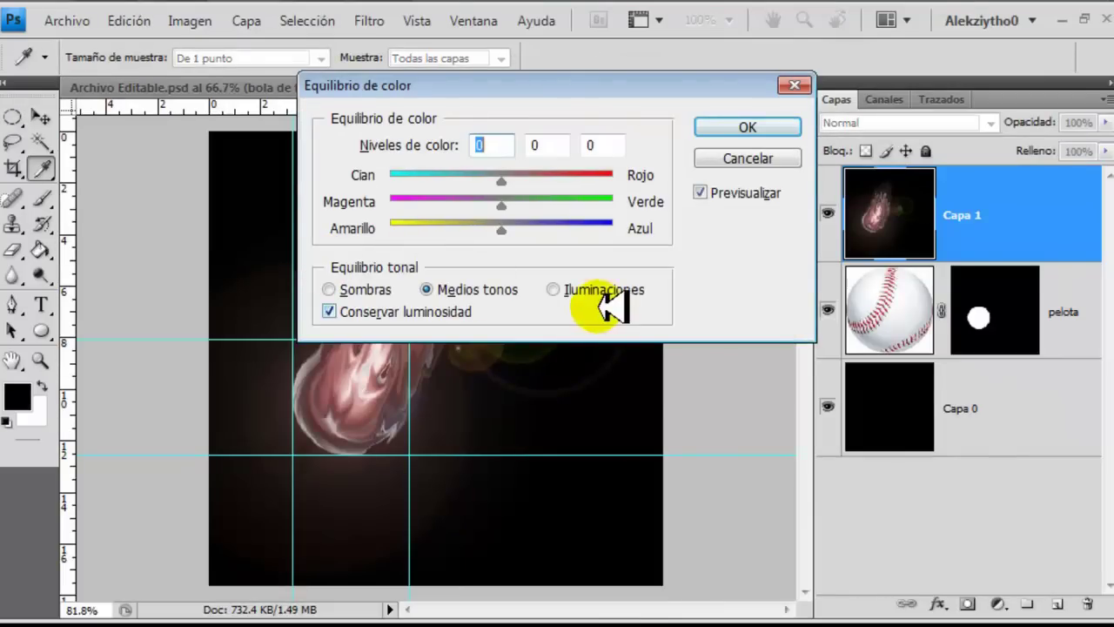
left_click(578, 290)
left_click(492, 145)
type("1")
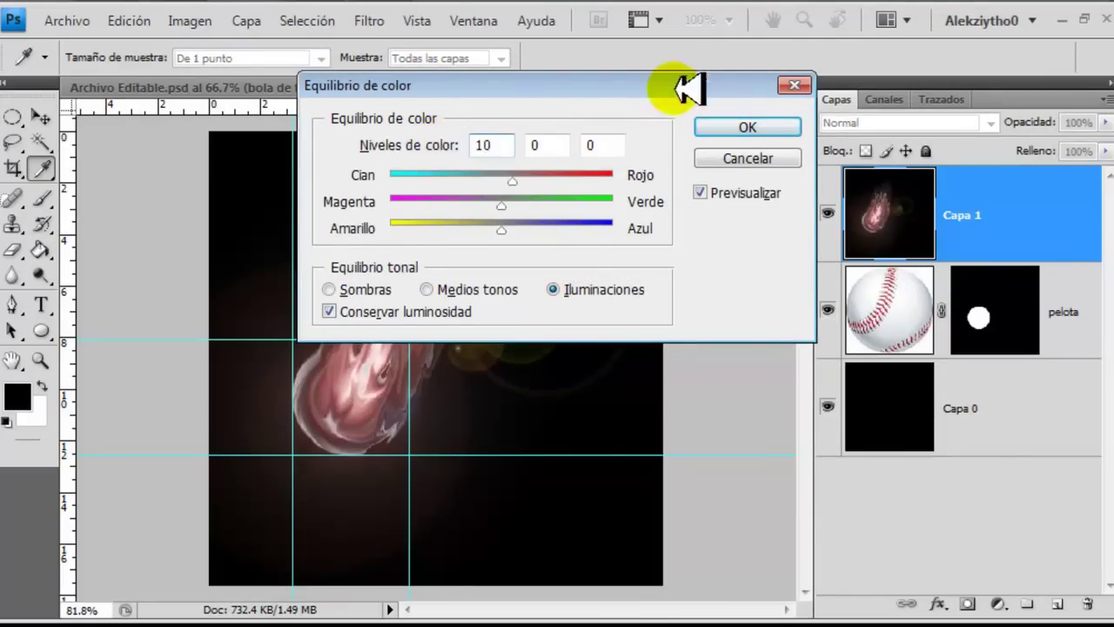
type("0")
left_click(561, 144)
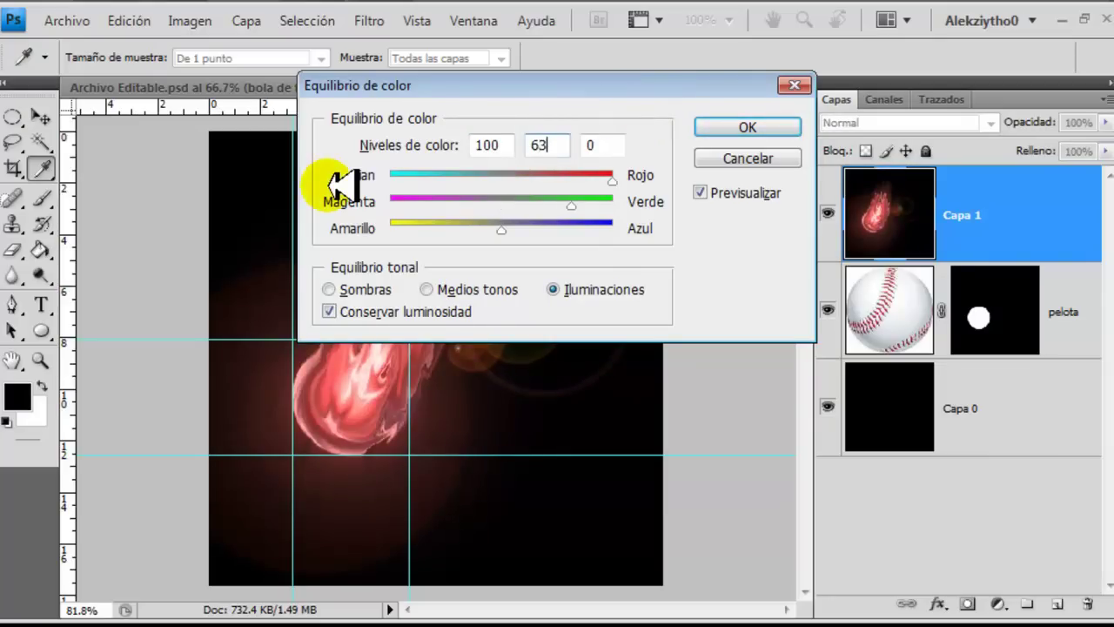
key("Tab")
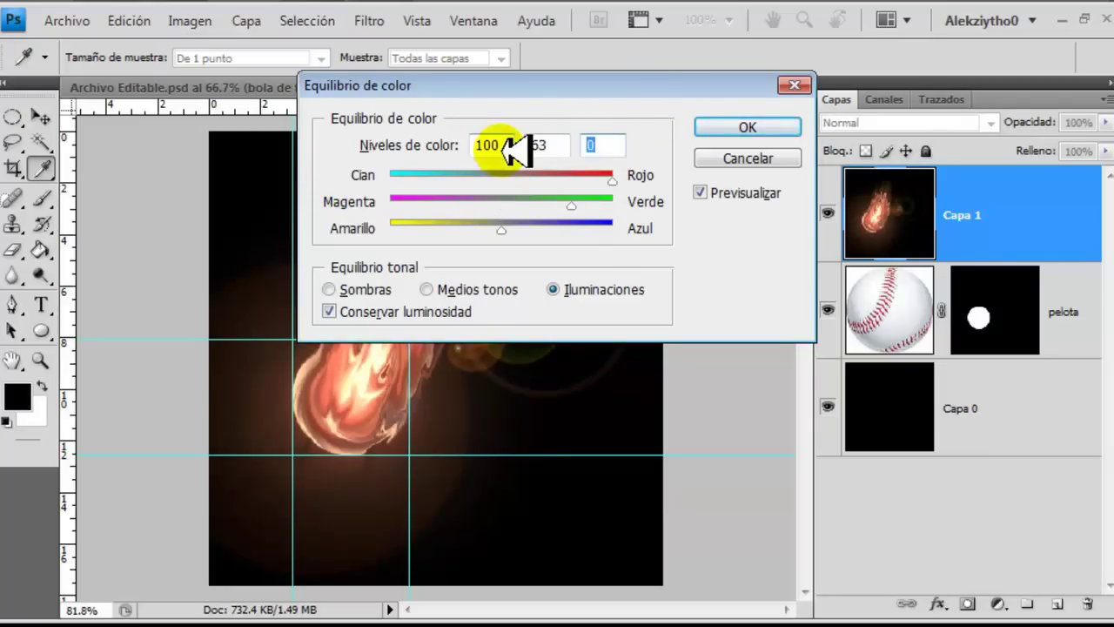
type("-36")
key("Return")
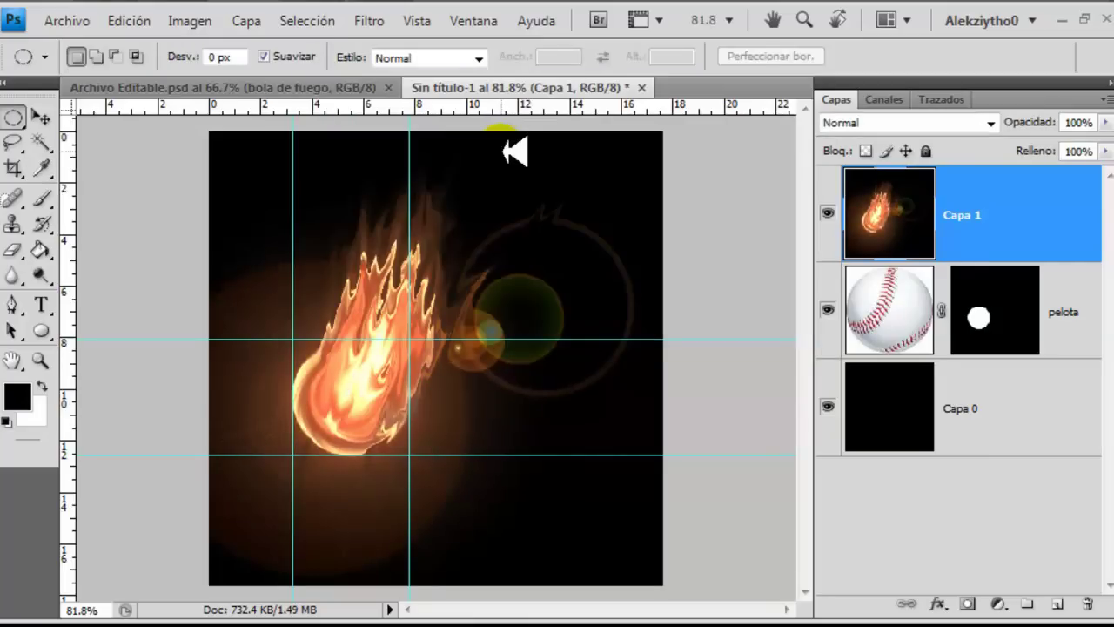
Step: Darken the image with Levels by setting the midtone input to 0.35
key("ctrl+l")
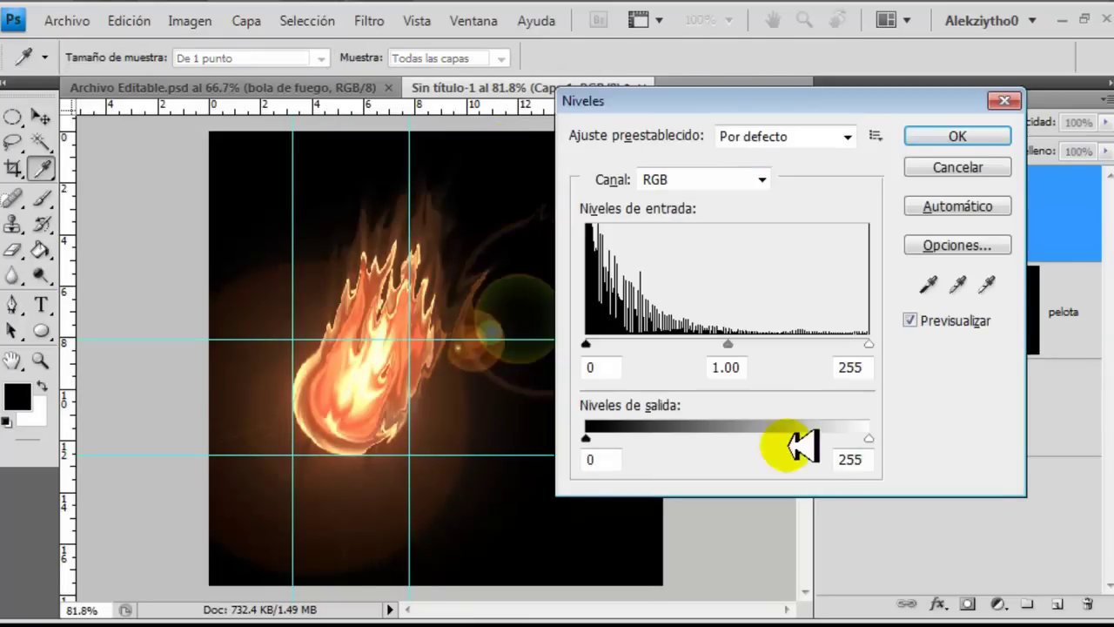
left_click(730, 357)
type("0.")
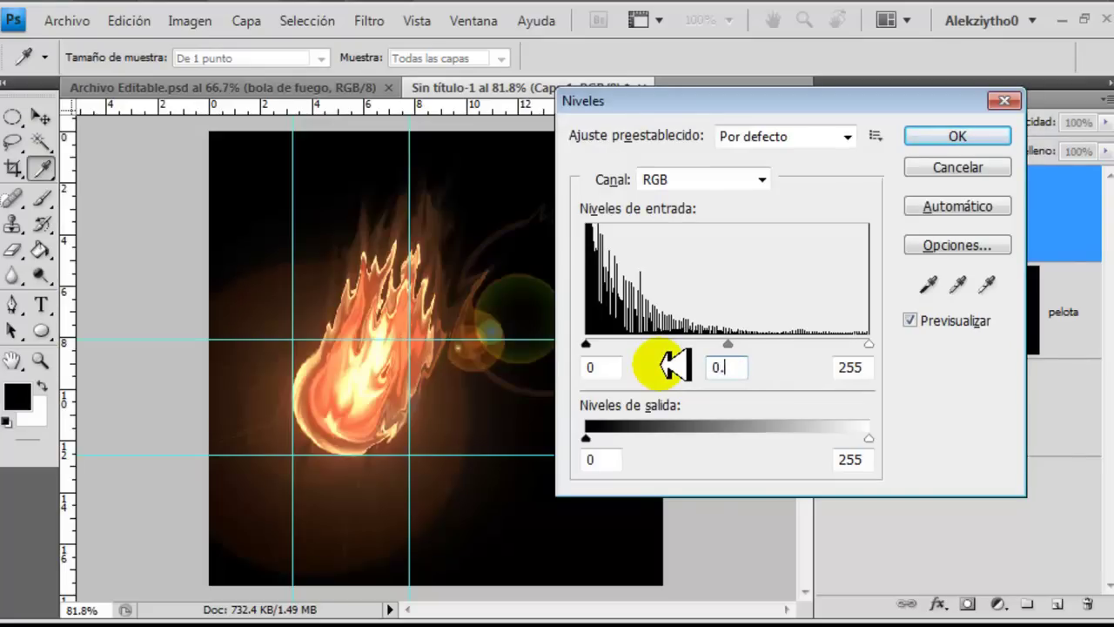
type("35")
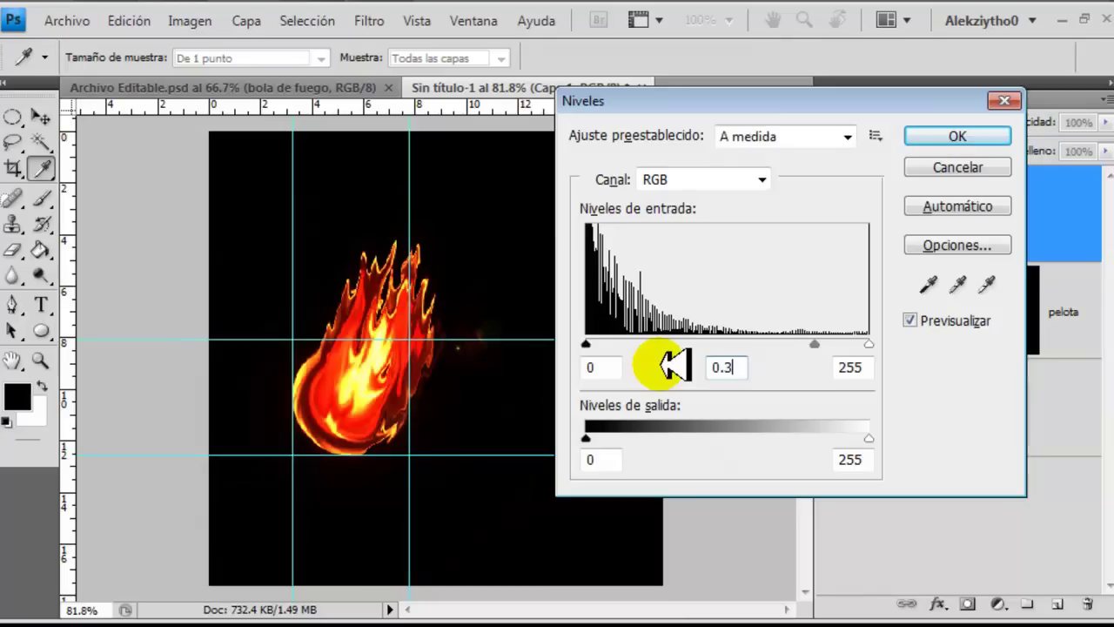
key("Return")
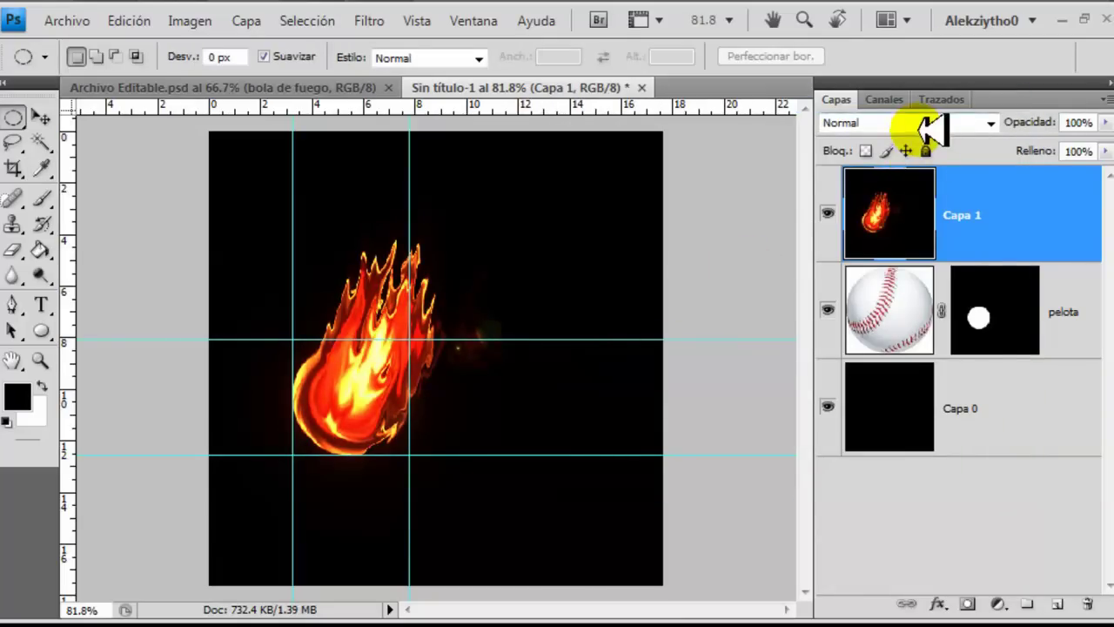
Step: Set Capa 1 to Trama blending, lower the pelota layer's opacity to 94%, then reselect Capa 1
left_click(925, 123)
left_click(919, 143)
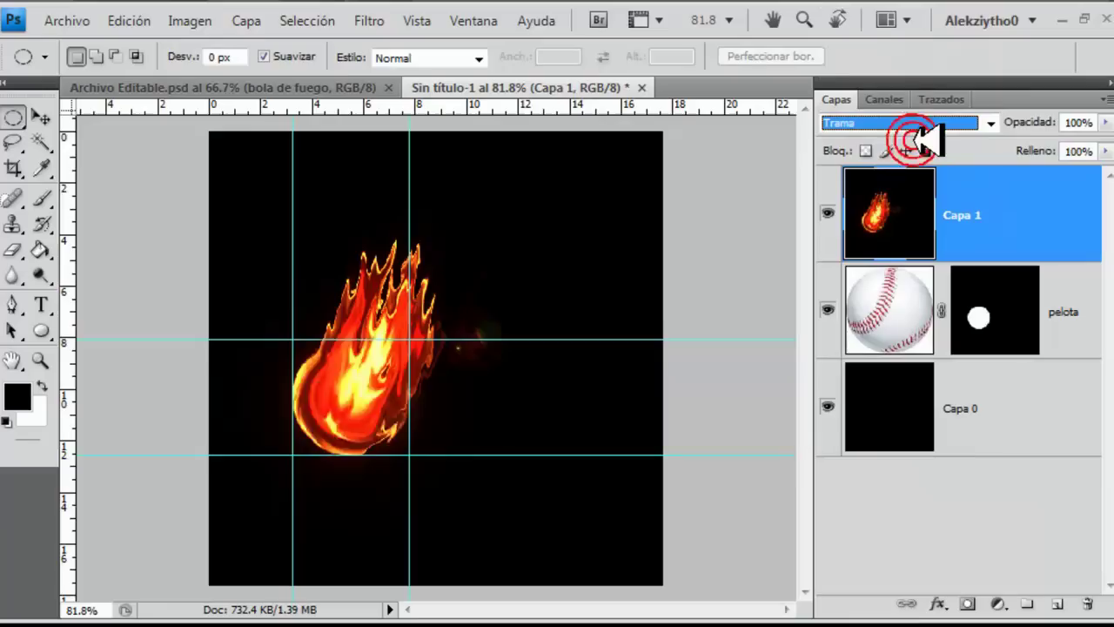
left_click(1069, 295)
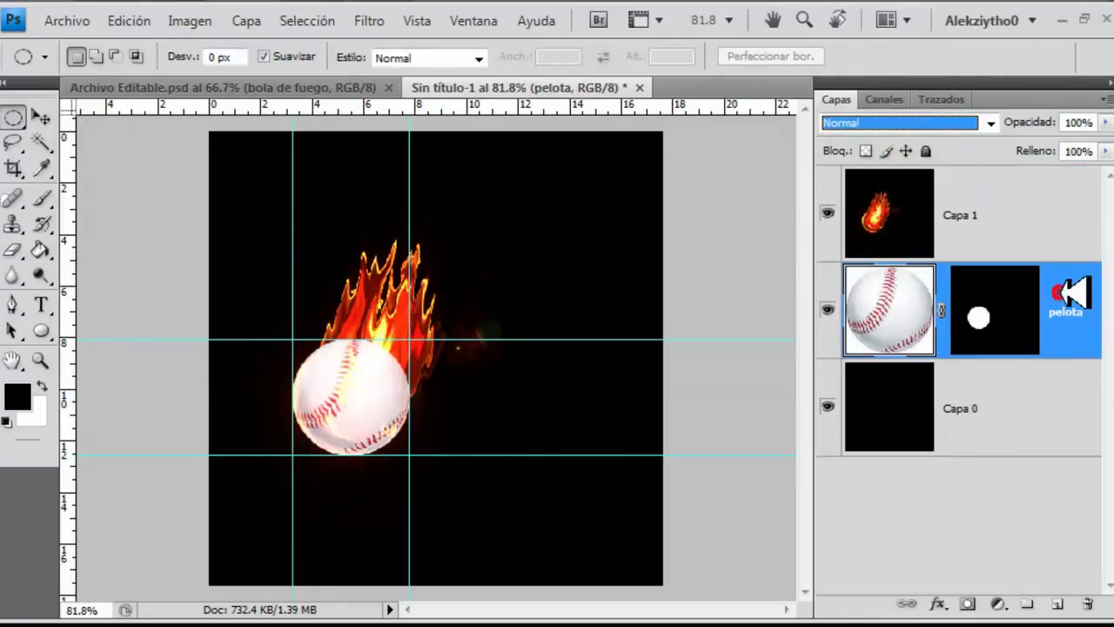
left_click_drag(1045, 122, 1041, 122)
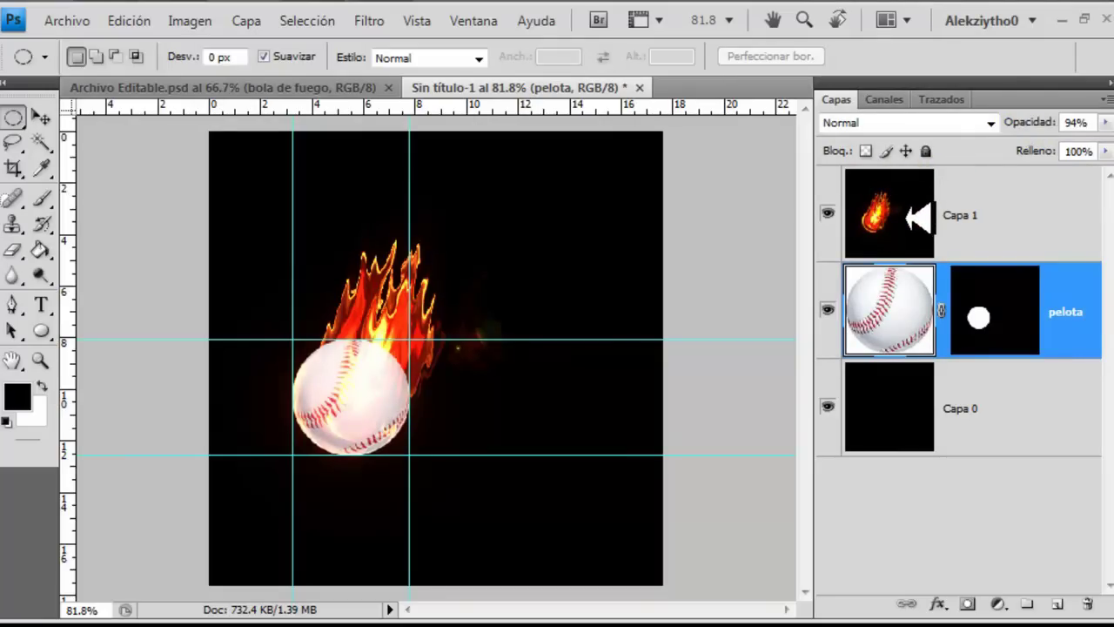
left_click(992, 216)
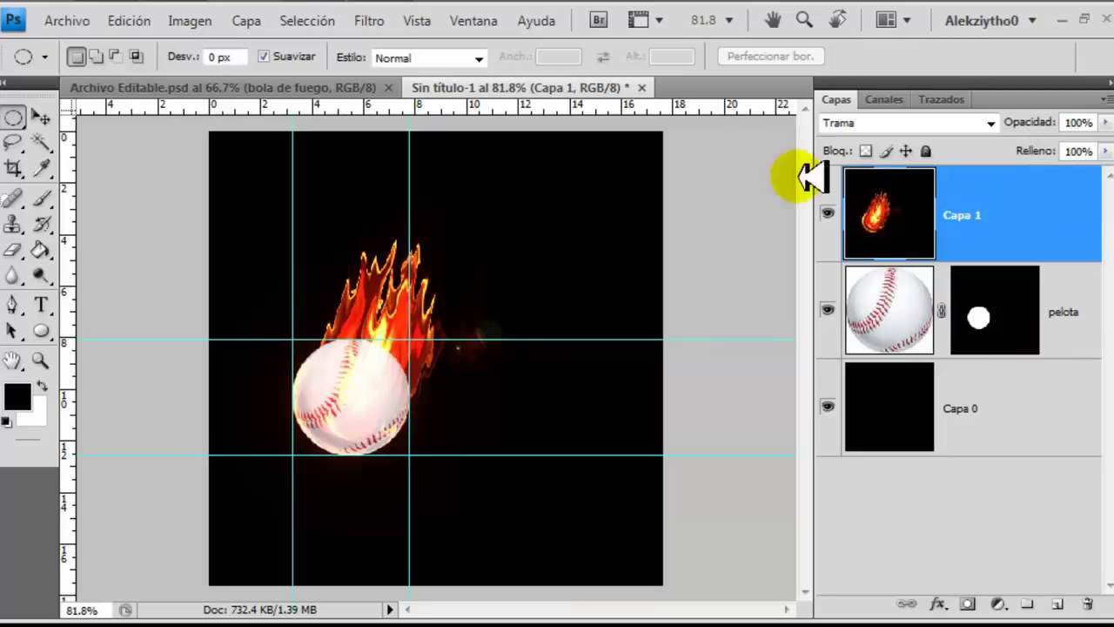
Step: In Liquify, push the flame tongues upward and rightward so they stretch taller behind the baseball
left_click(370, 19)
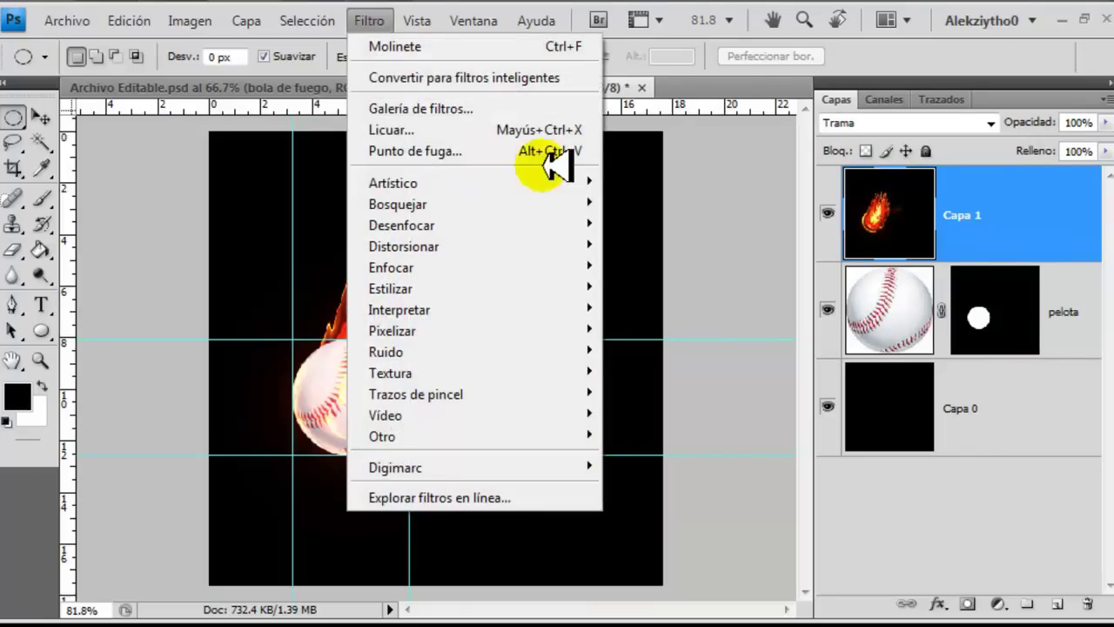
left_click(548, 123)
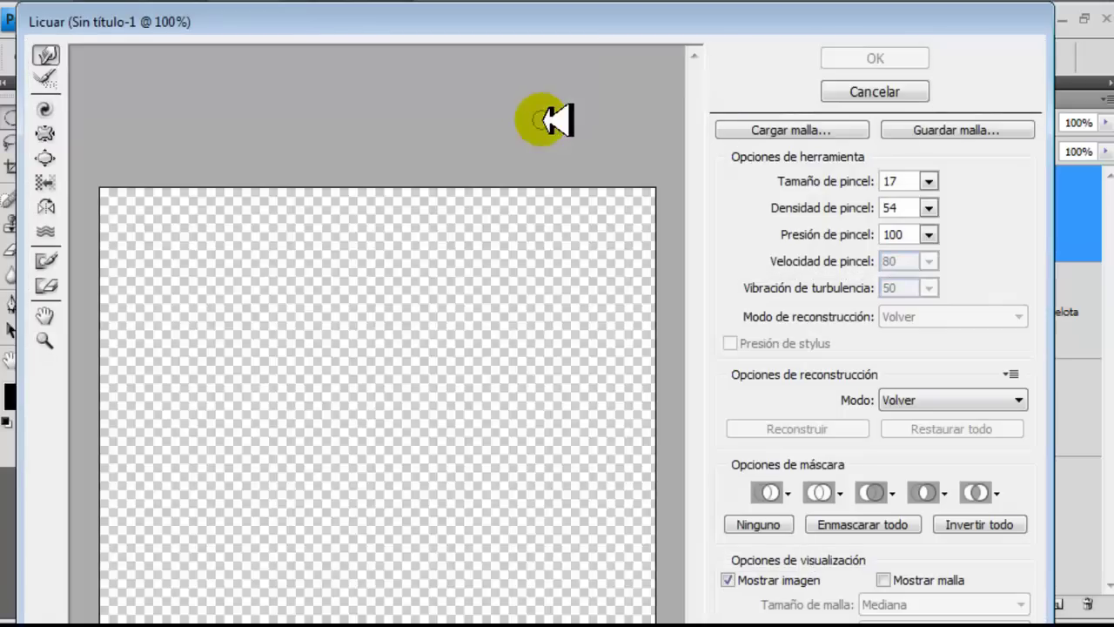
left_click_drag(301, 409, 379, 274)
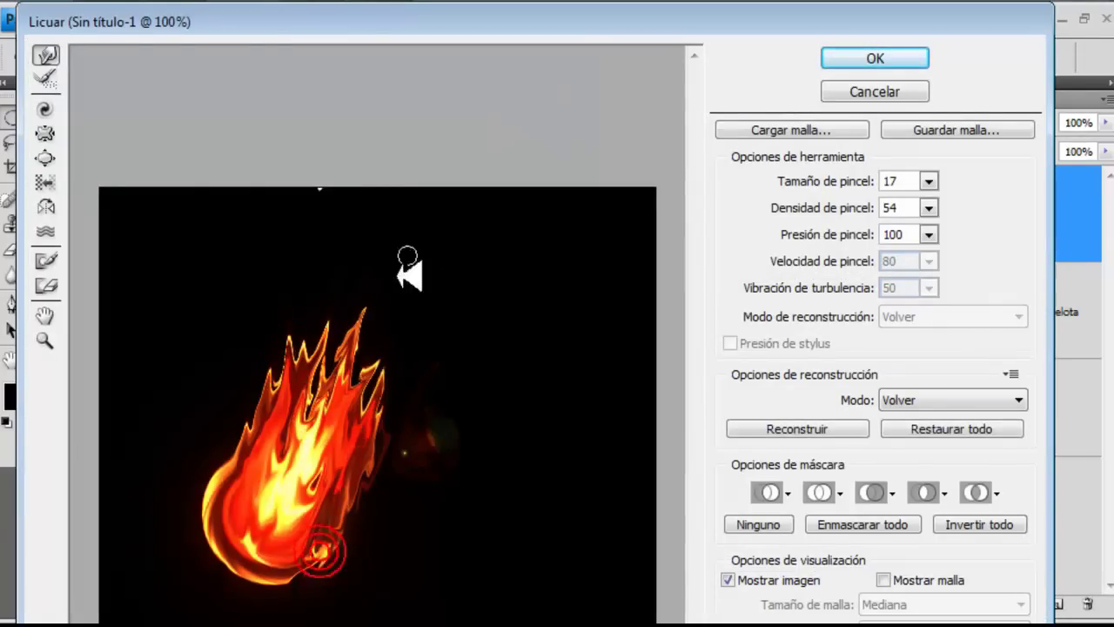
left_click_drag(219, 459, 269, 493)
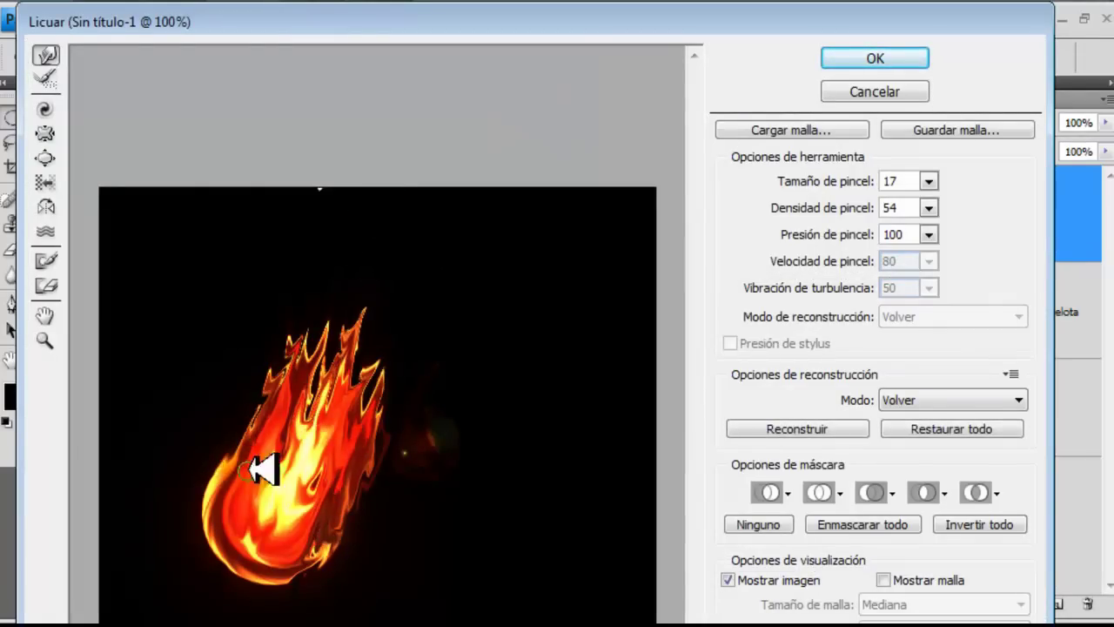
left_click_drag(293, 391, 319, 373)
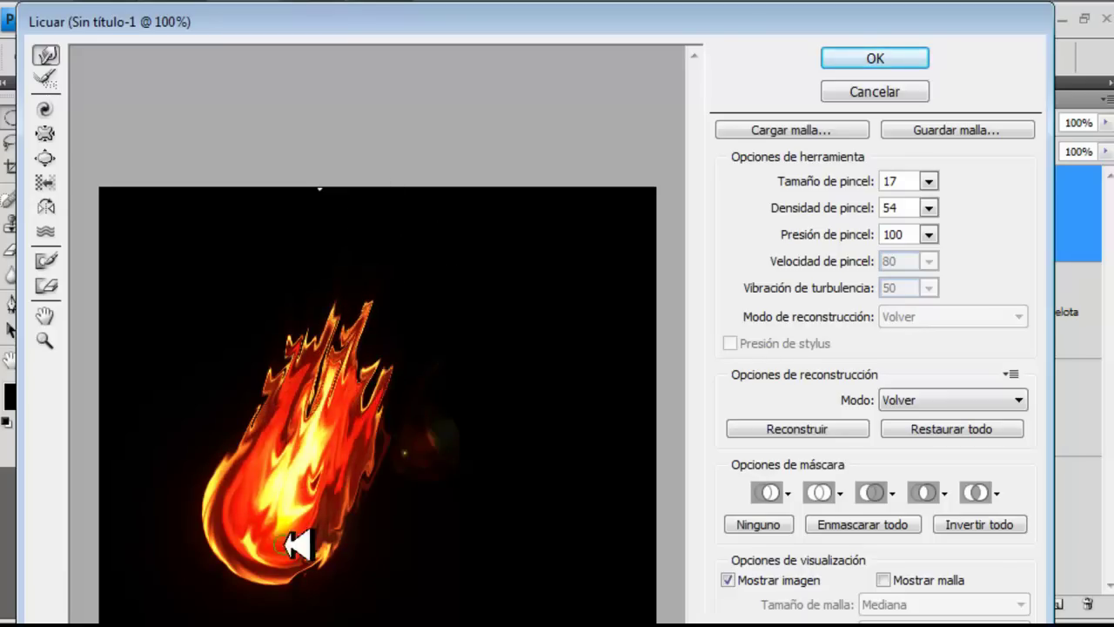
left_click_drag(307, 478, 383, 173)
left_click_drag(271, 467, 291, 348)
left_click(860, 54)
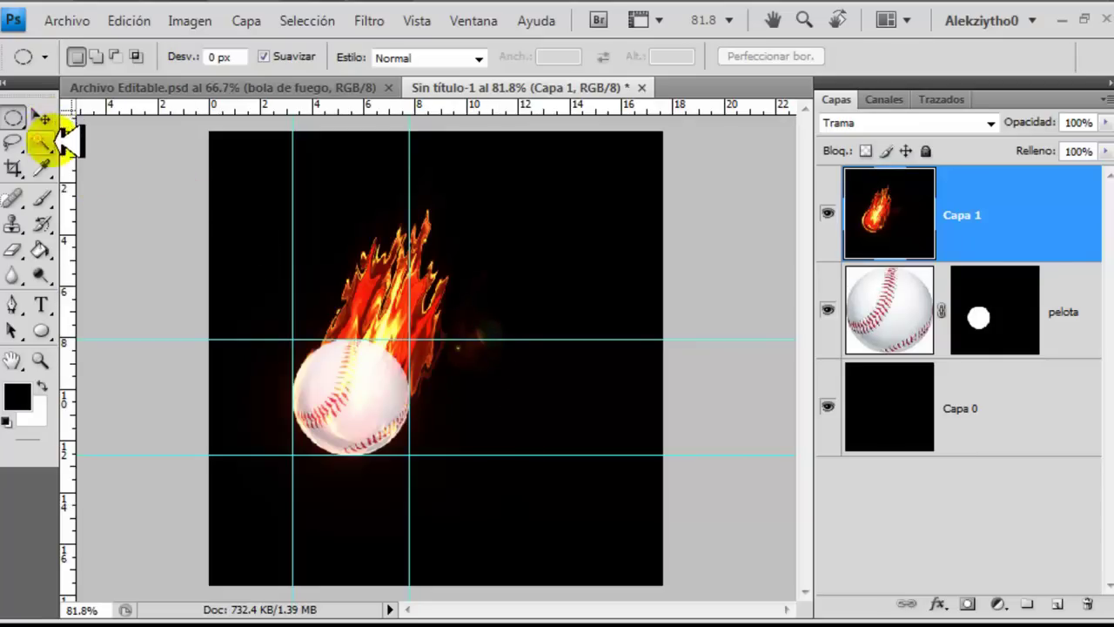
Step: Erase the stray glow right of the flames with a 44 px Eraser brush
left_click(12, 249)
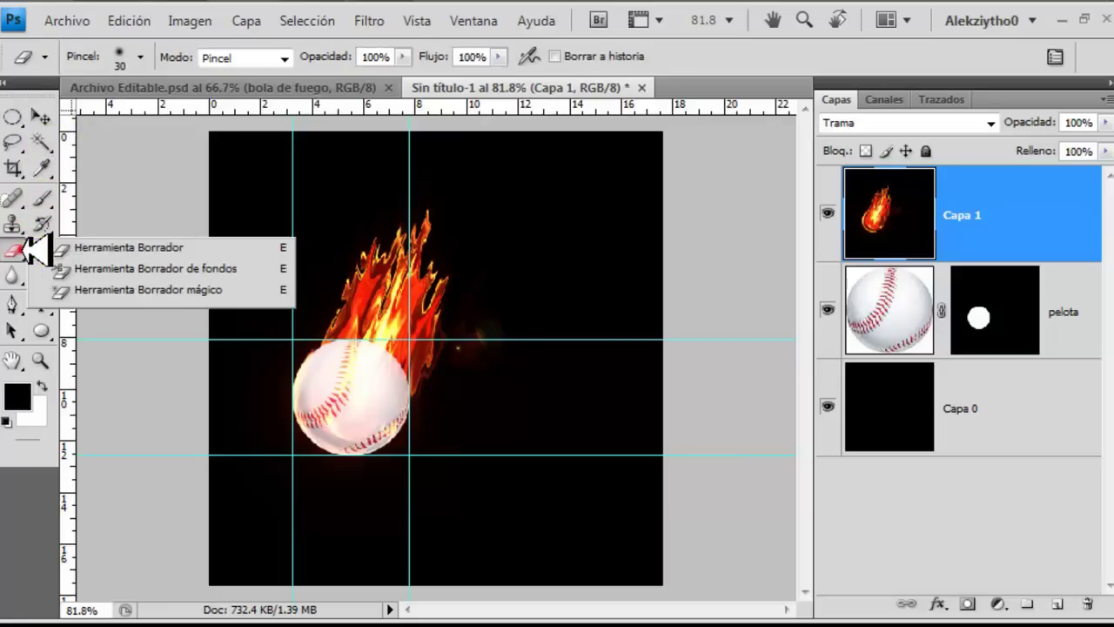
left_click(87, 248)
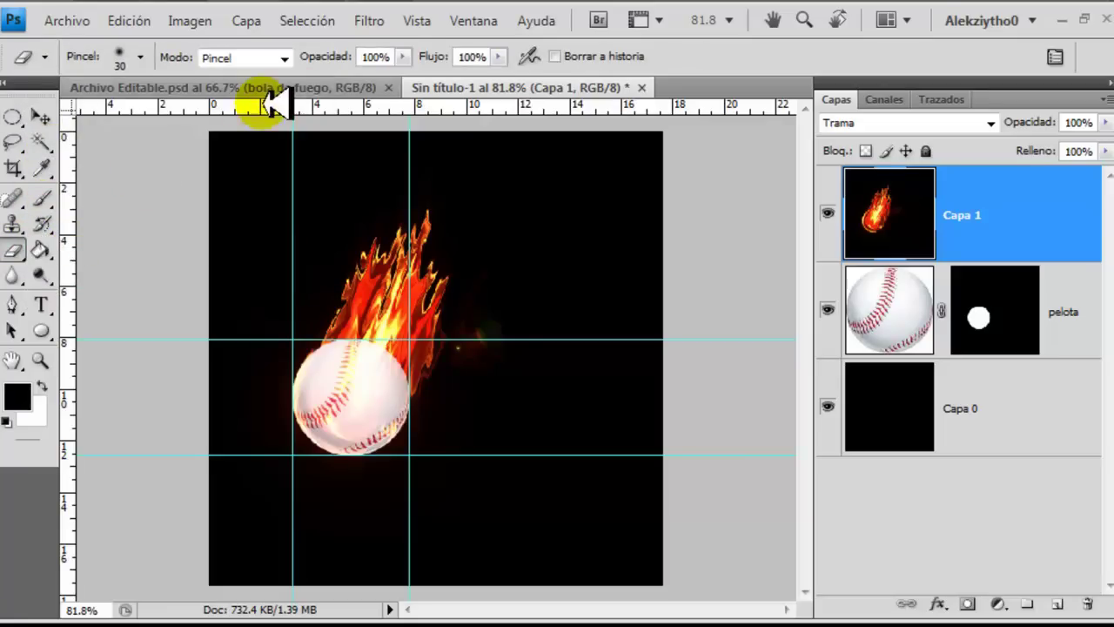
left_click(140, 57)
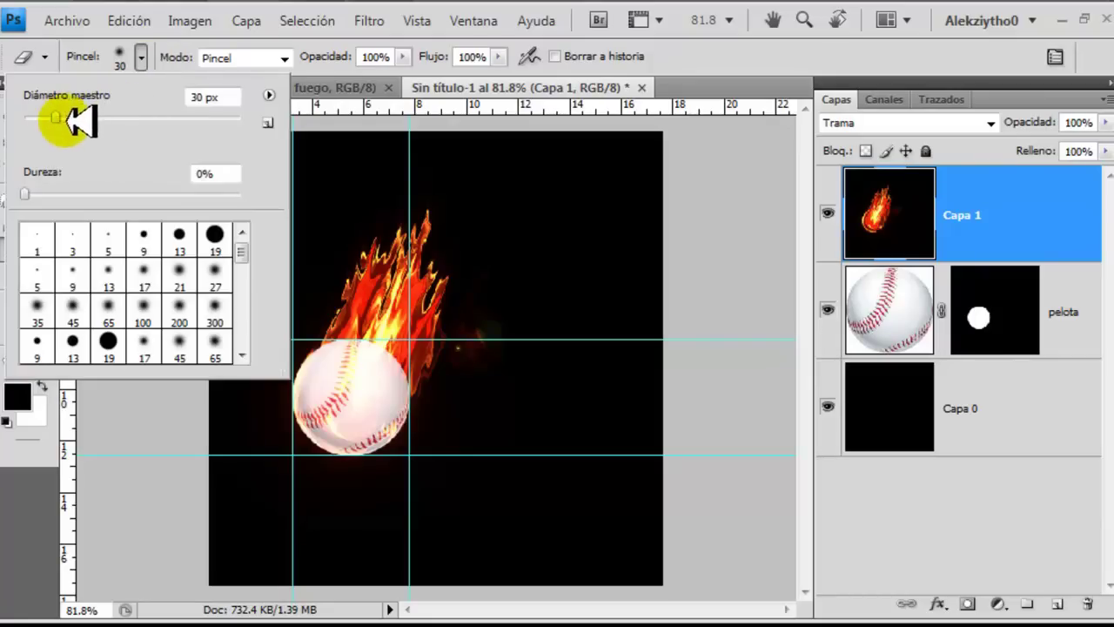
left_click_drag(55, 117, 72, 116)
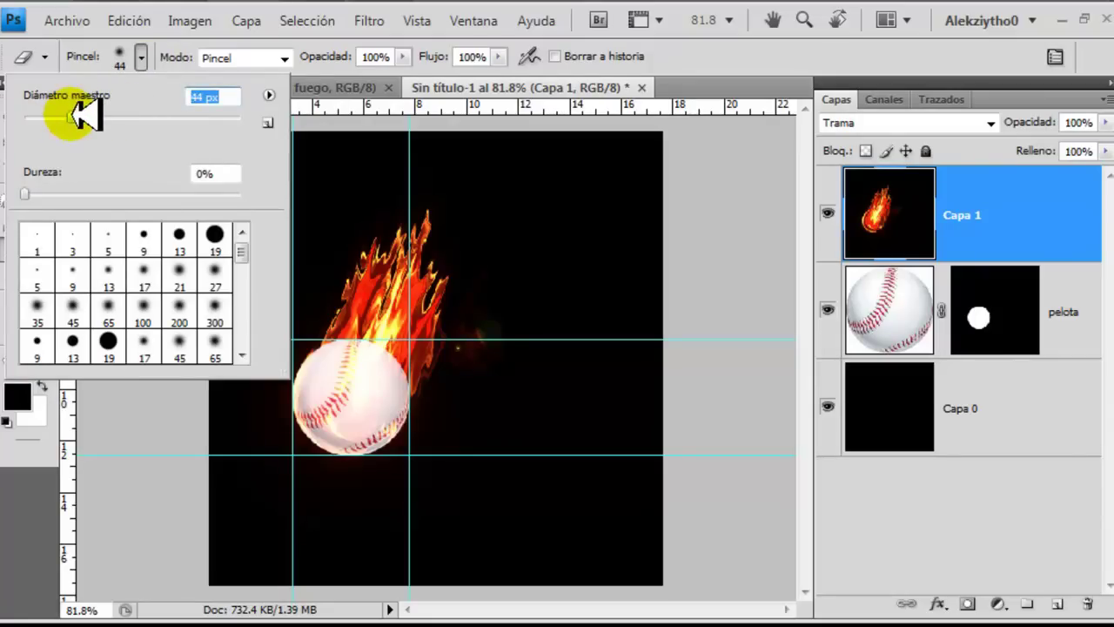
key("Return")
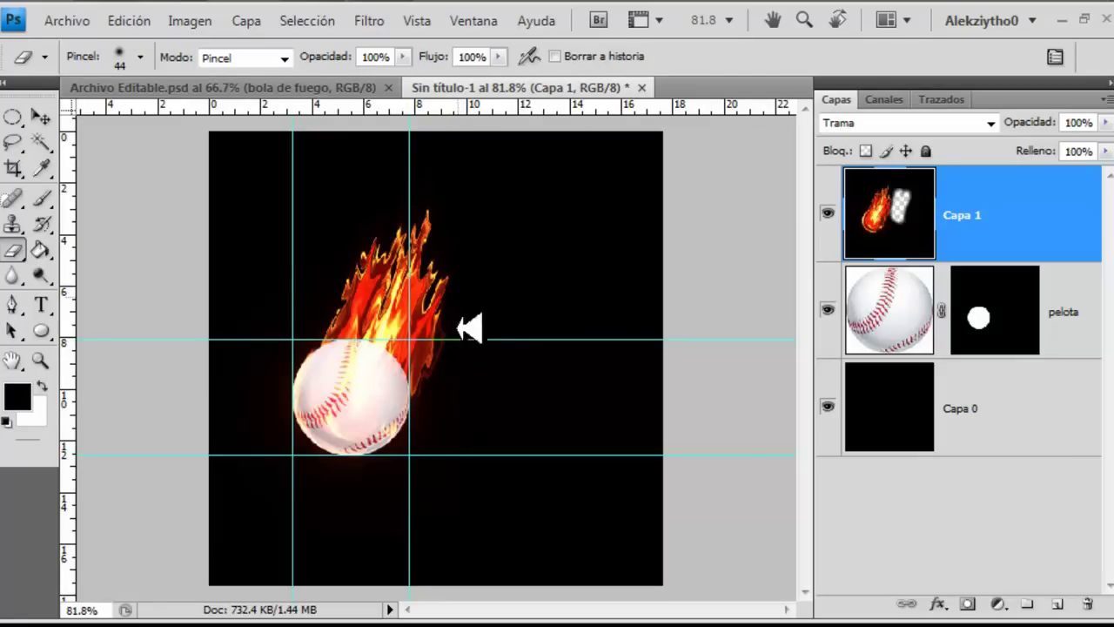
left_click_drag(457, 323, 450, 360)
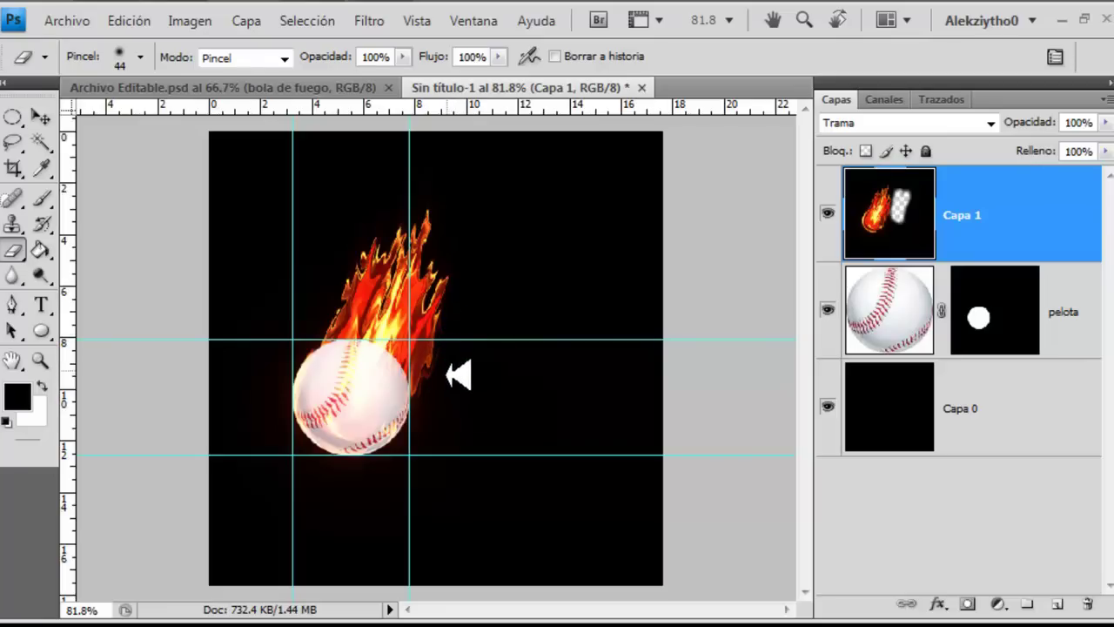